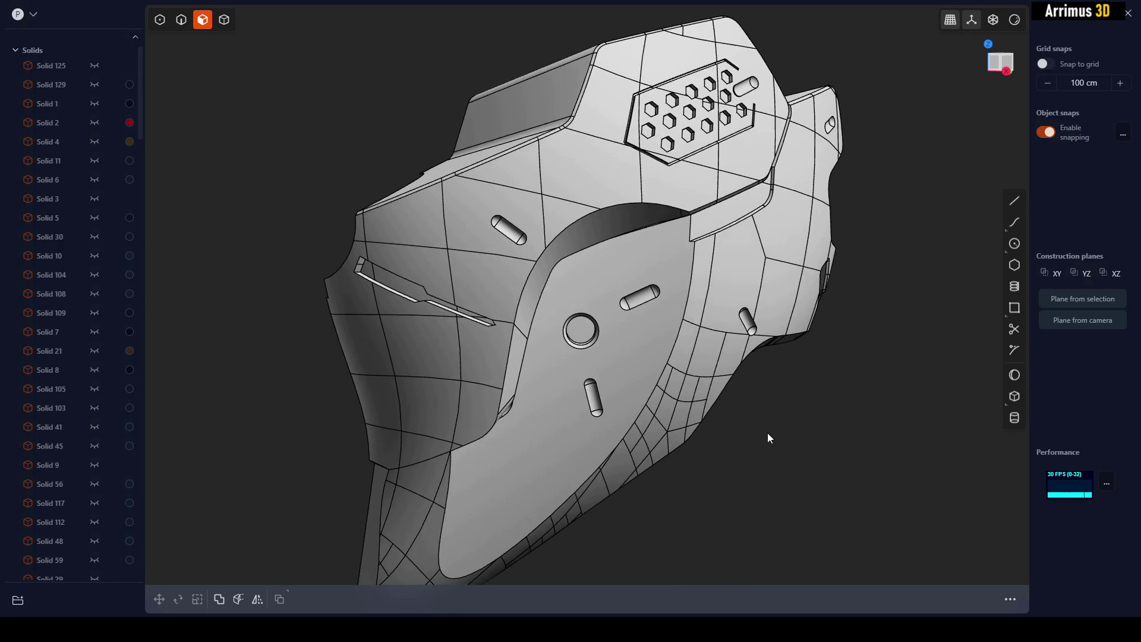
# Move the slab to its new spot and pick a face to offset.
pyautogui.moveTo(778, 446); pyautogui.dragTo(764, 429, button='middle')
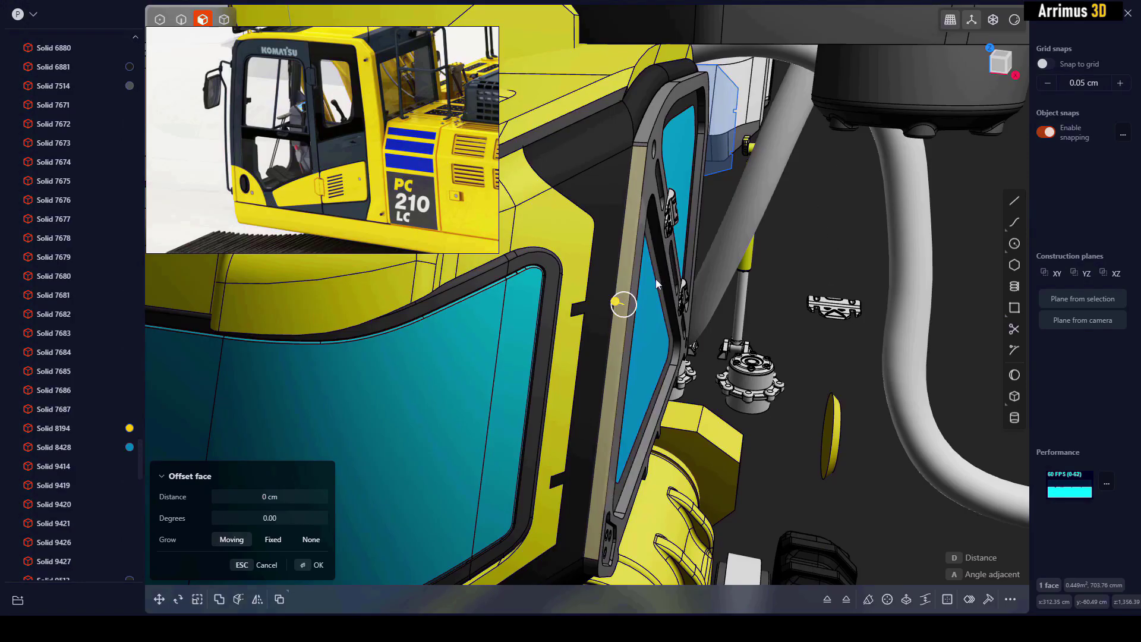
pyautogui.press('g')
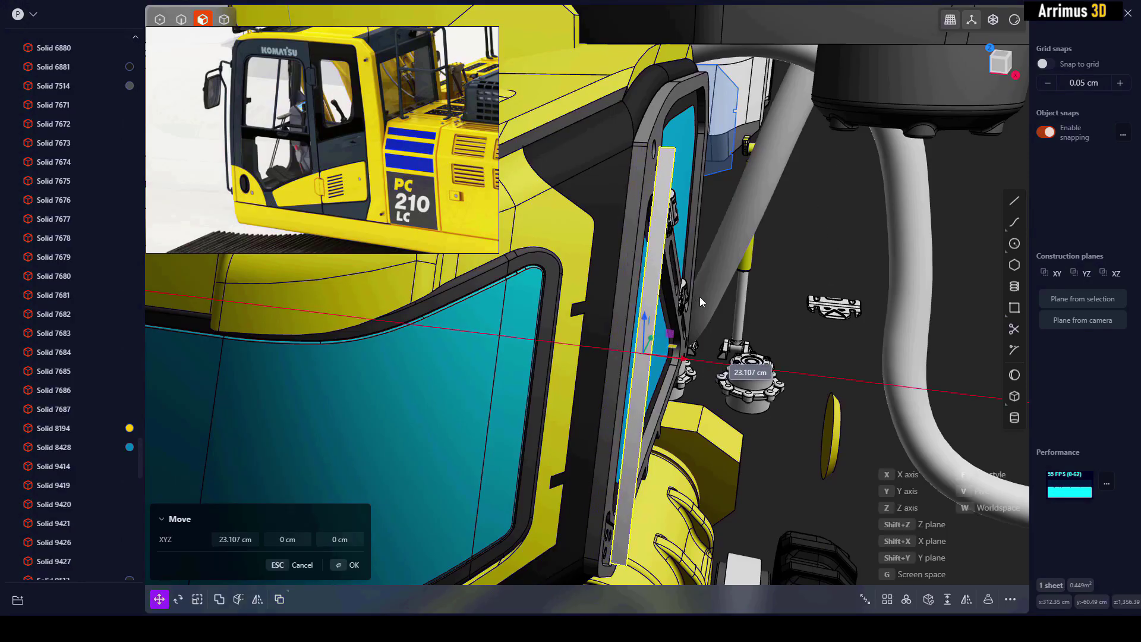
pyautogui.click(700, 297)
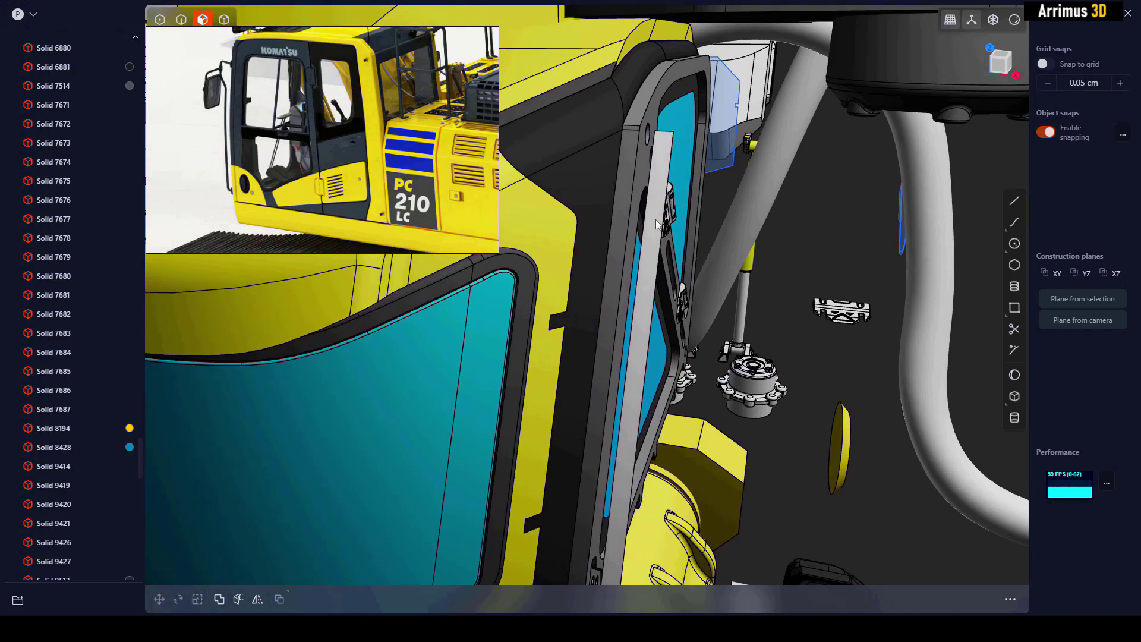
pyautogui.click(671, 231)
pyautogui.scroll(2, 675, 228)
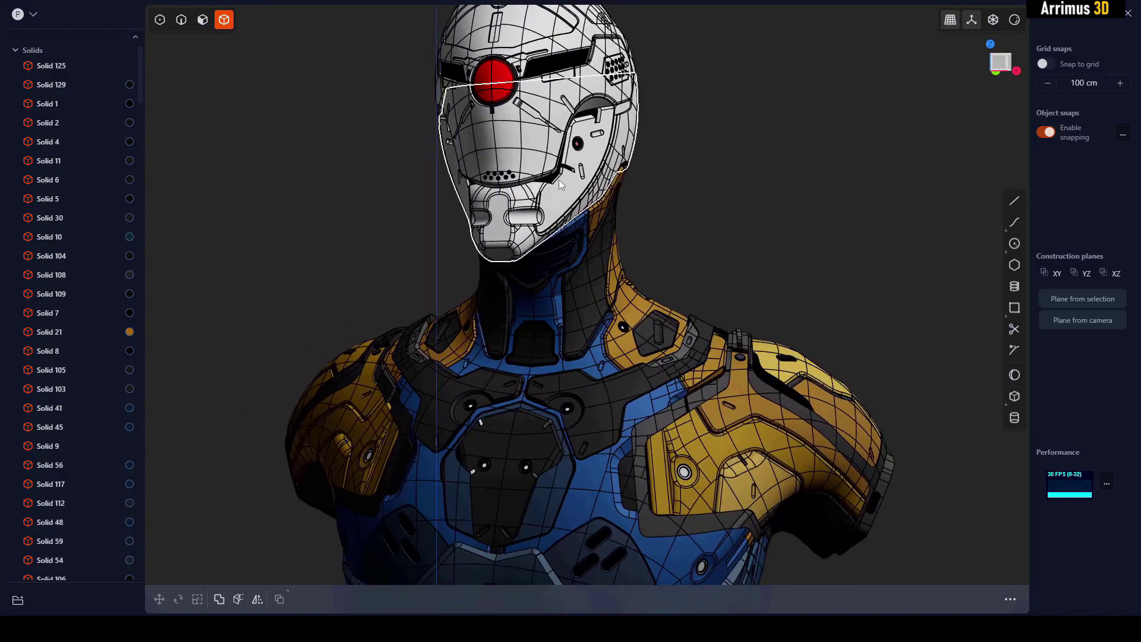
pyautogui.scroll(3, 559, 179)
pyautogui.scroll(3, 573, 190)
# Try deleting the upper-left pill detail, then undo back to the pill shape.
pyautogui.moveTo(622, 322)
pyautogui.mouseDown(button='middle')
pyautogui.moveTo(574, 304)
pyautogui.moveTo(553, 196)
pyautogui.mouseUp(button='middle')
pyautogui.scroll(2, 564, 222)
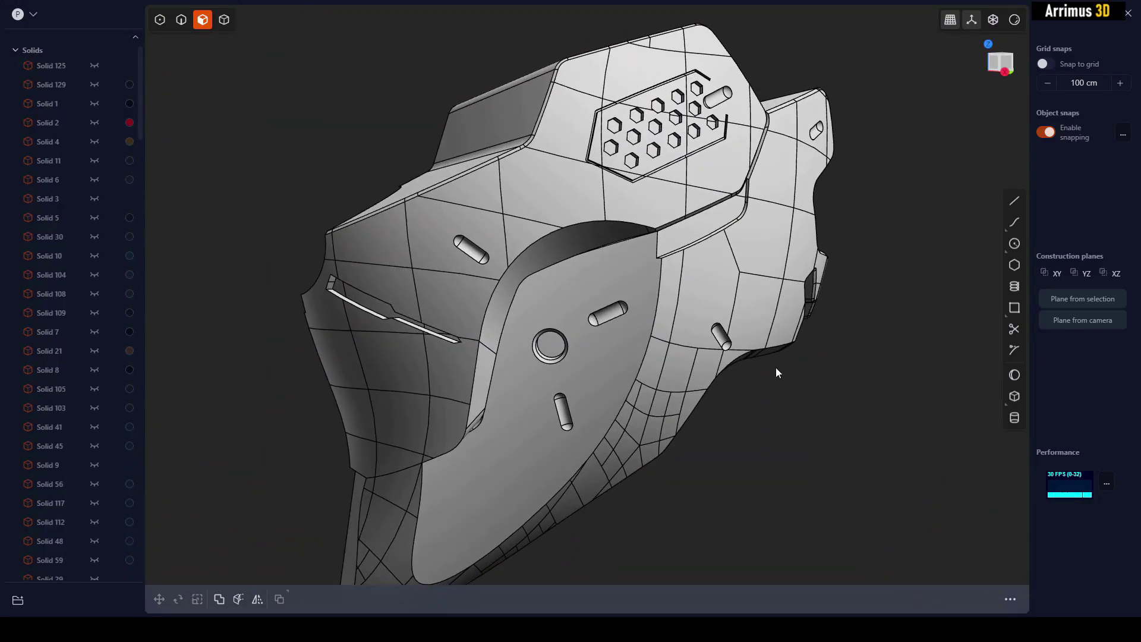
pyautogui.scroll(2, 462, 273)
pyautogui.scroll(2, 466, 253)
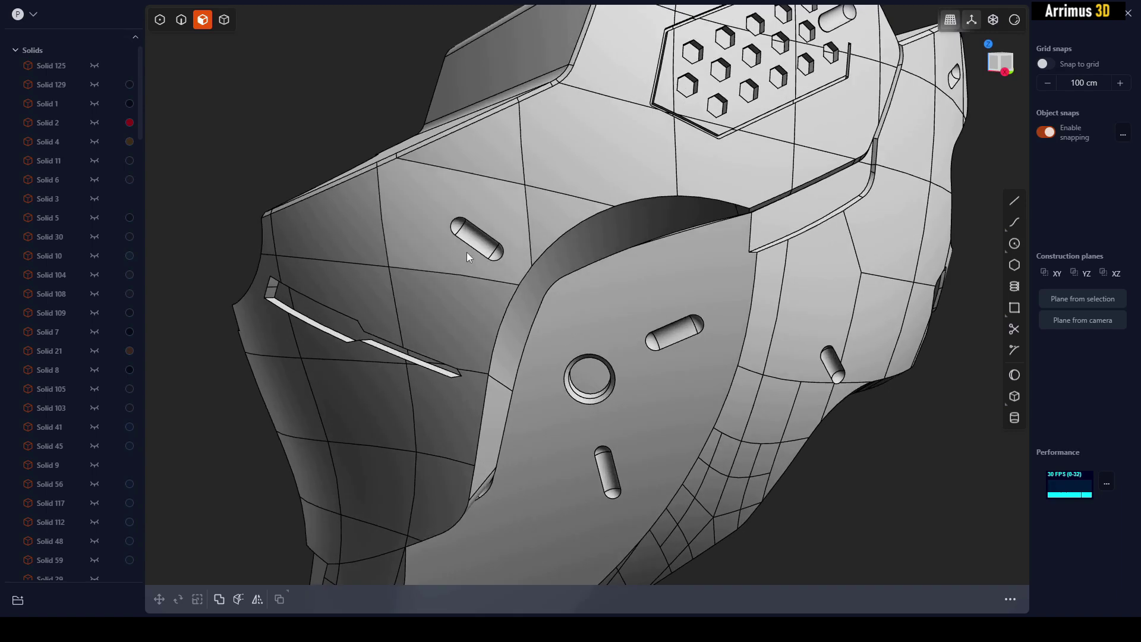
pyautogui.click(470, 247)
pyautogui.press('o')
pyautogui.press('Escape')
pyautogui.scroll(2, 487, 285)
pyautogui.press('Delete')
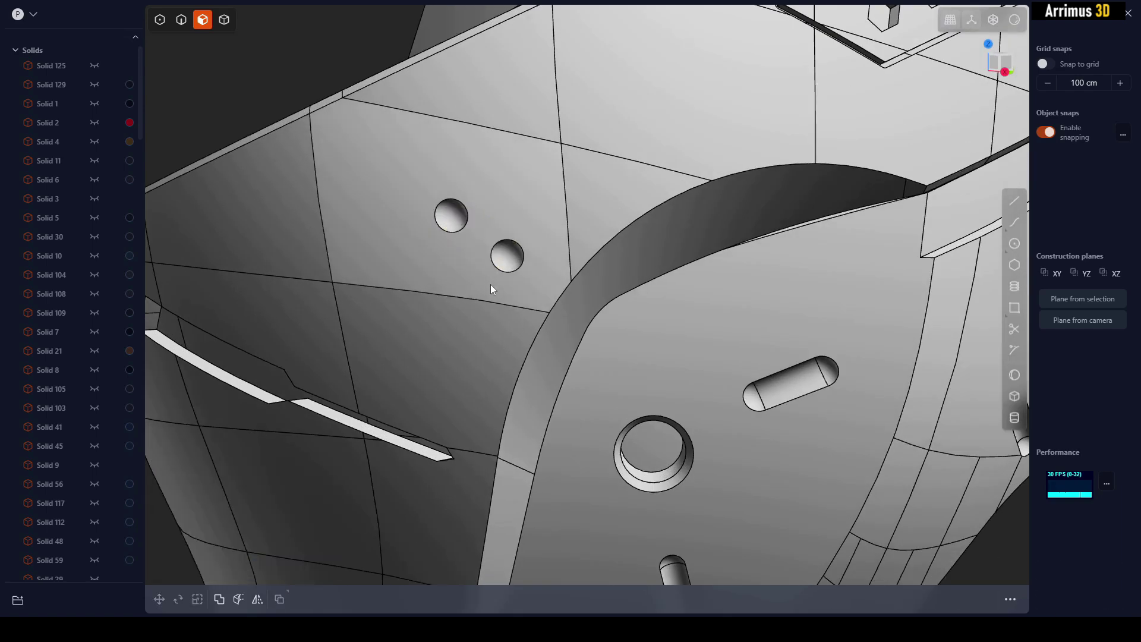
pyautogui.scroll(-2, 457, 249)
pyautogui.scroll(-2, 458, 243)
pyautogui.scroll(2, 461, 237)
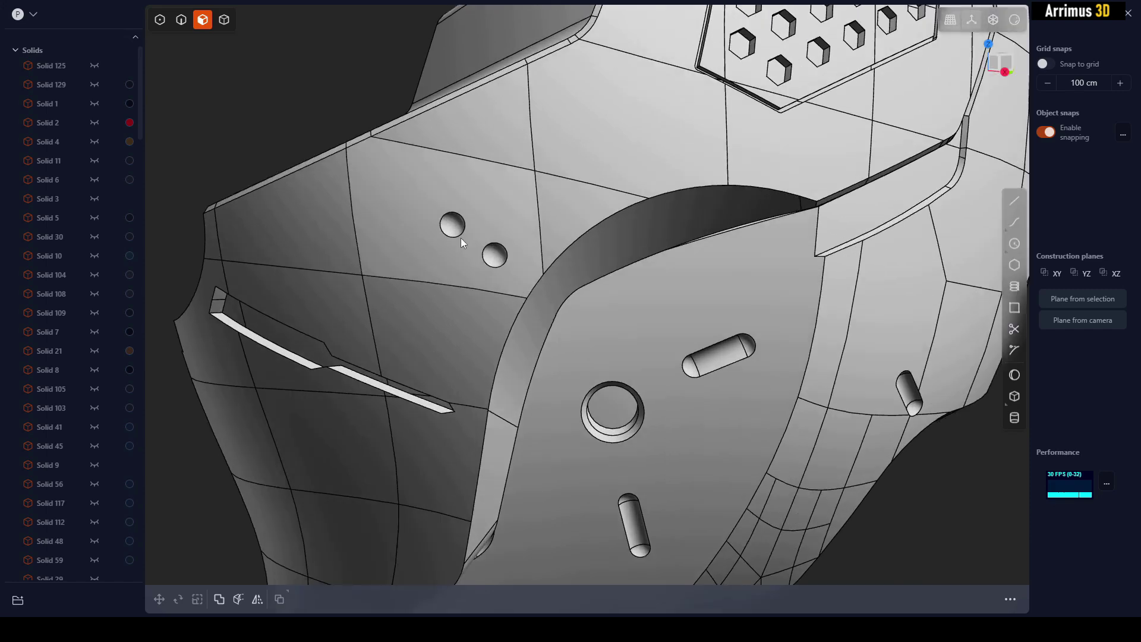
pyautogui.hotkey('ctrl', 'z')
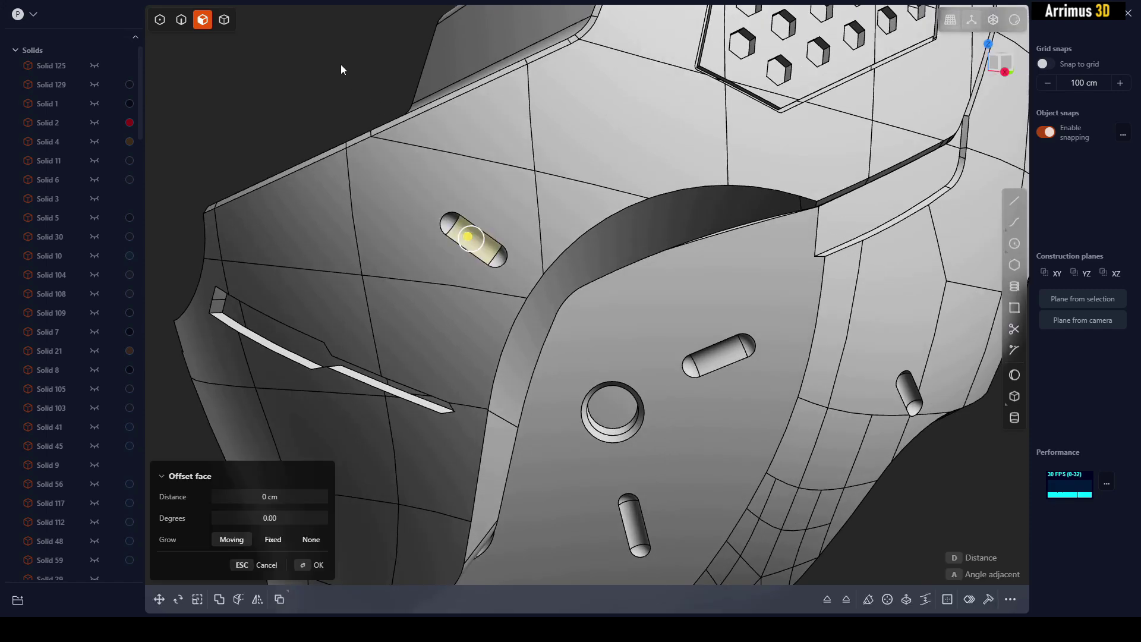
pyautogui.press('Escape')
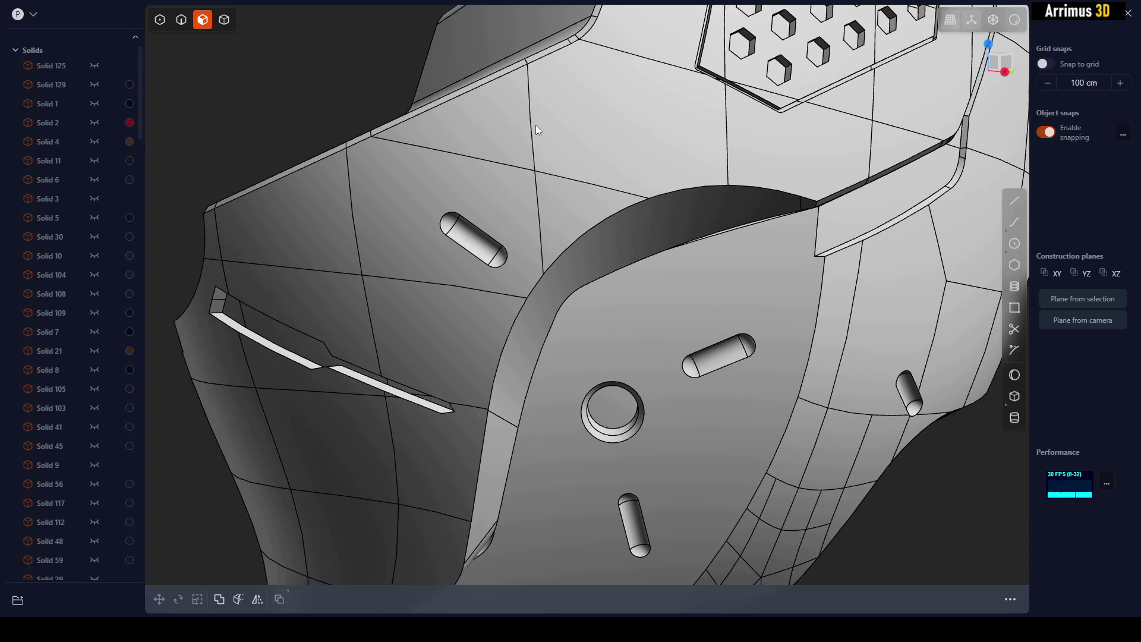
pyautogui.scroll(-2, 535, 125)
pyautogui.scroll(-3, 734, 220)
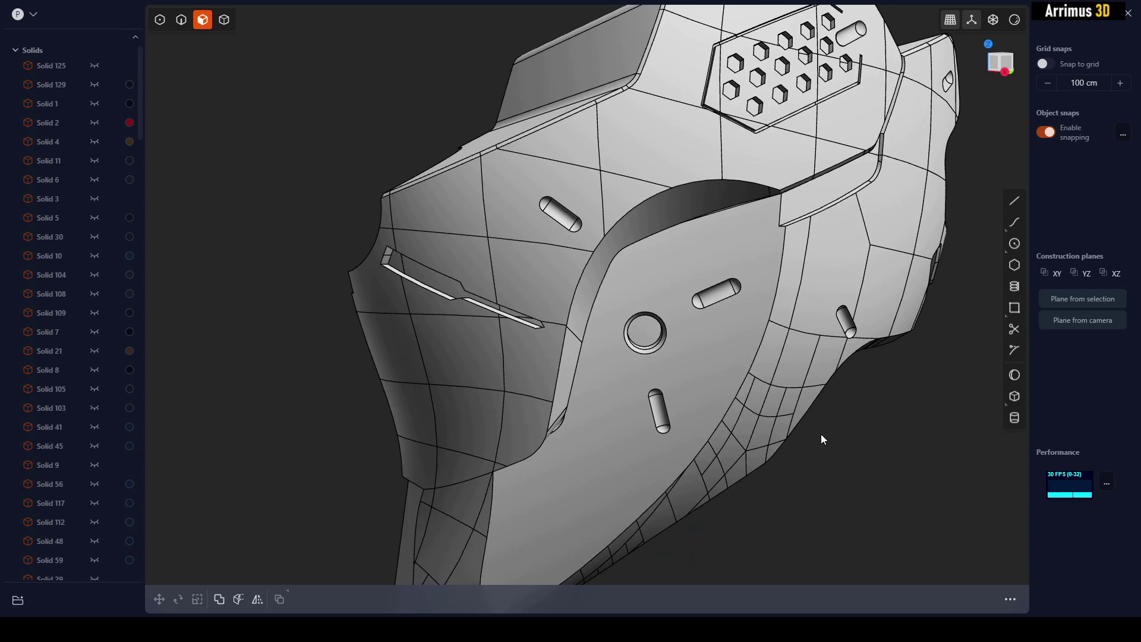
# Delete the upper-left pill detail so two round holes remain.
pyautogui.moveTo(873, 422); pyautogui.dragTo(812, 322, button='middle')
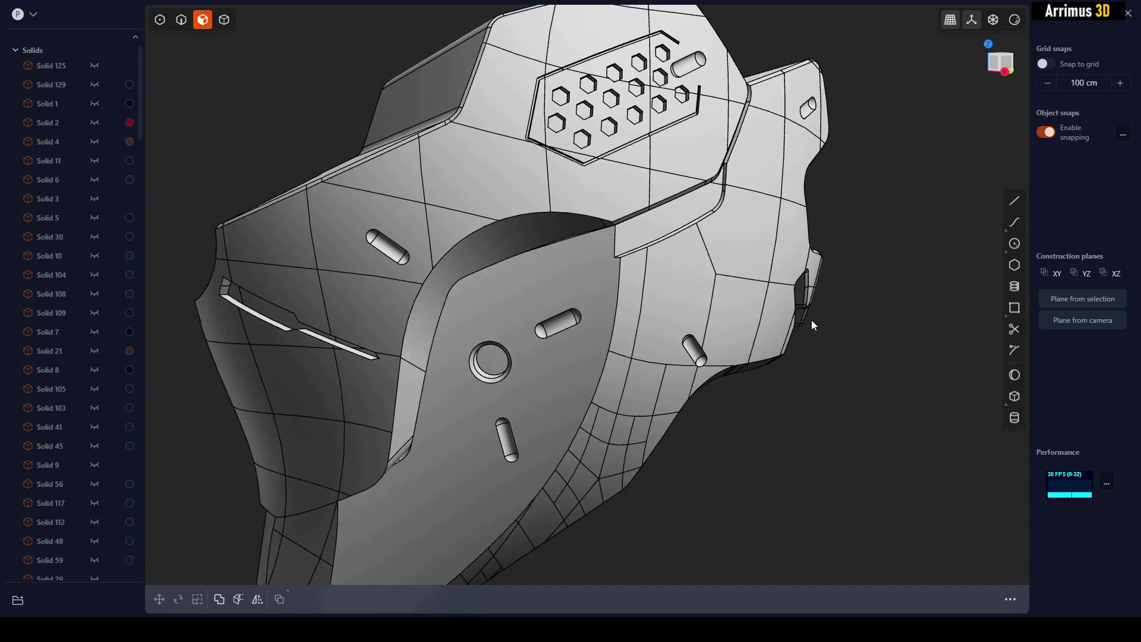
pyautogui.scroll(3, 423, 237)
pyautogui.scroll(2, 461, 277)
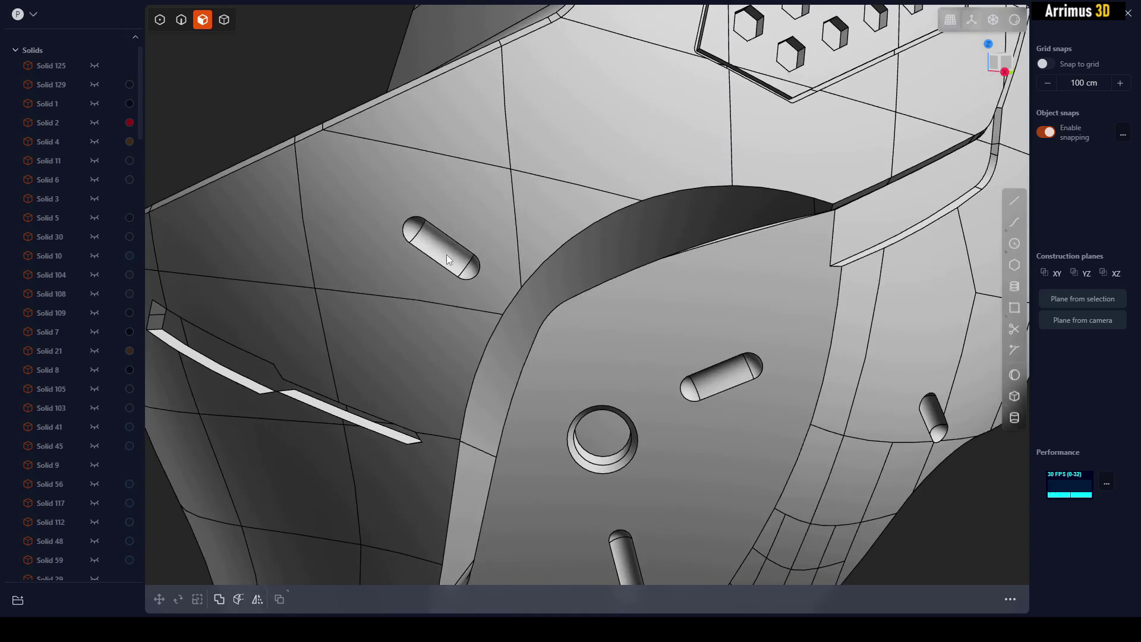
pyautogui.click(443, 253)
pyautogui.press('Delete')
pyautogui.scroll(-4, 501, 296)
pyautogui.moveTo(505, 300)
pyautogui.mouseDown(button='middle')
pyautogui.moveTo(559, 318)
pyautogui.moveTo(644, 371)
pyautogui.moveTo(574, 373)
pyautogui.moveTo(548, 278)
pyautogui.mouseUp(button='middle')
pyautogui.scroll(1, 548, 279)
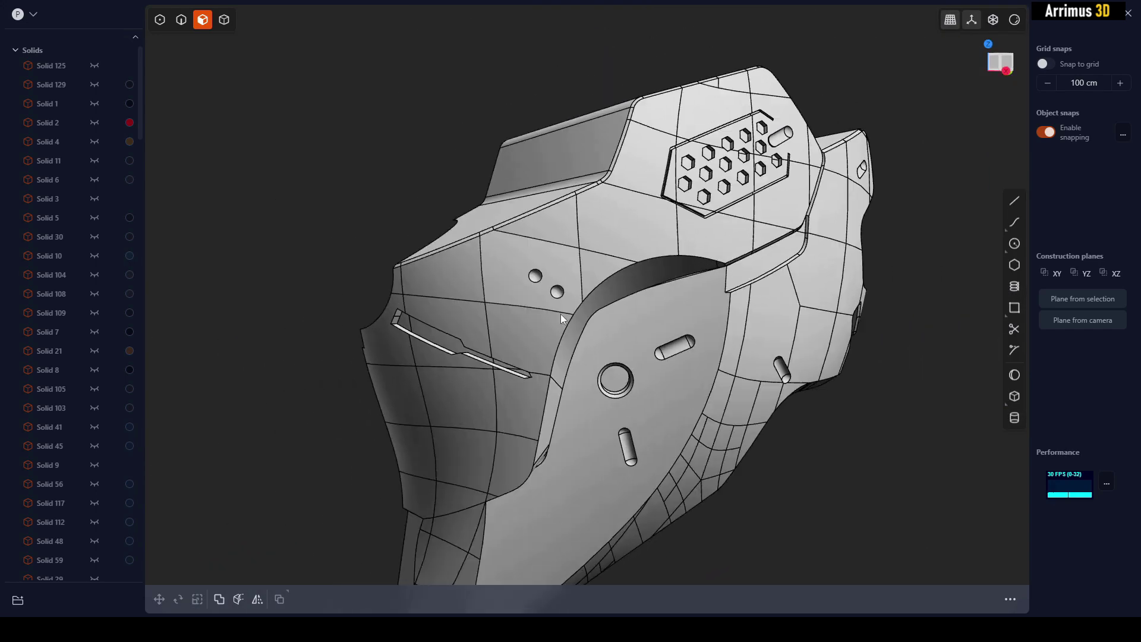
pyautogui.scroll(2, 562, 314)
pyautogui.scroll(2, 555, 243)
# Cancel the slot face offset to bring the pill back.
pyautogui.press('o')
pyautogui.moveTo(520, 315)
pyautogui.mouseDown(button='middle')
pyautogui.moveTo(359, 79)
pyautogui.moveTo(427, 200)
pyautogui.moveTo(346, 128)
pyautogui.mouseUp(button='middle')
pyautogui.press('Escape')
pyautogui.scroll(2, 560, 413)
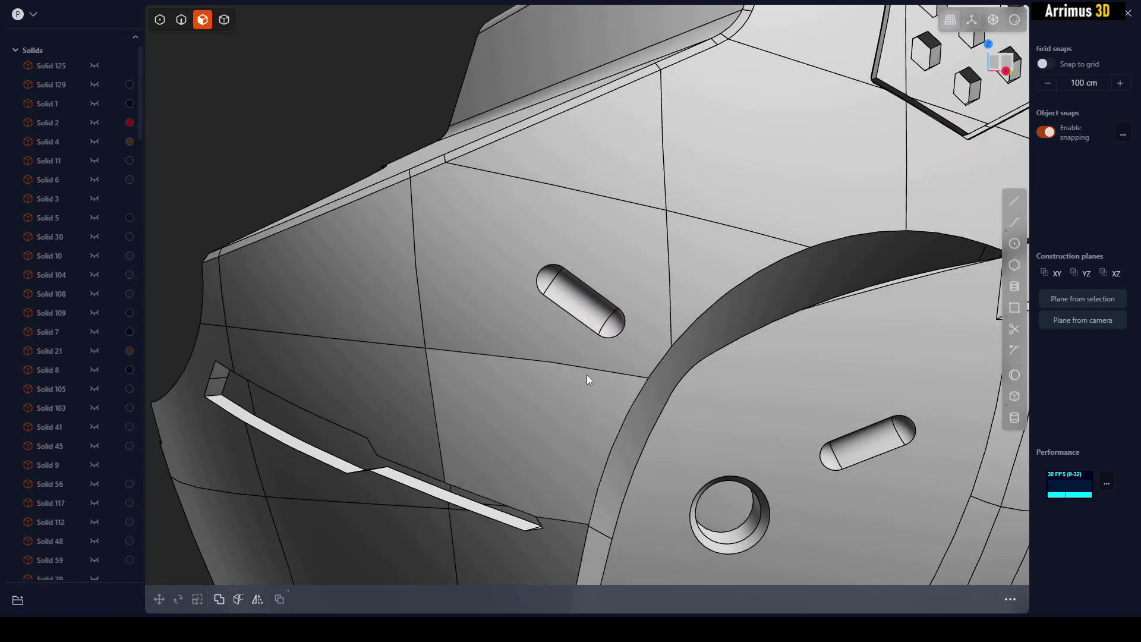
# Extend the pill's end face to the curved panel, then undo to the short pill.
pyautogui.click(610, 323)
pyautogui.press('o')
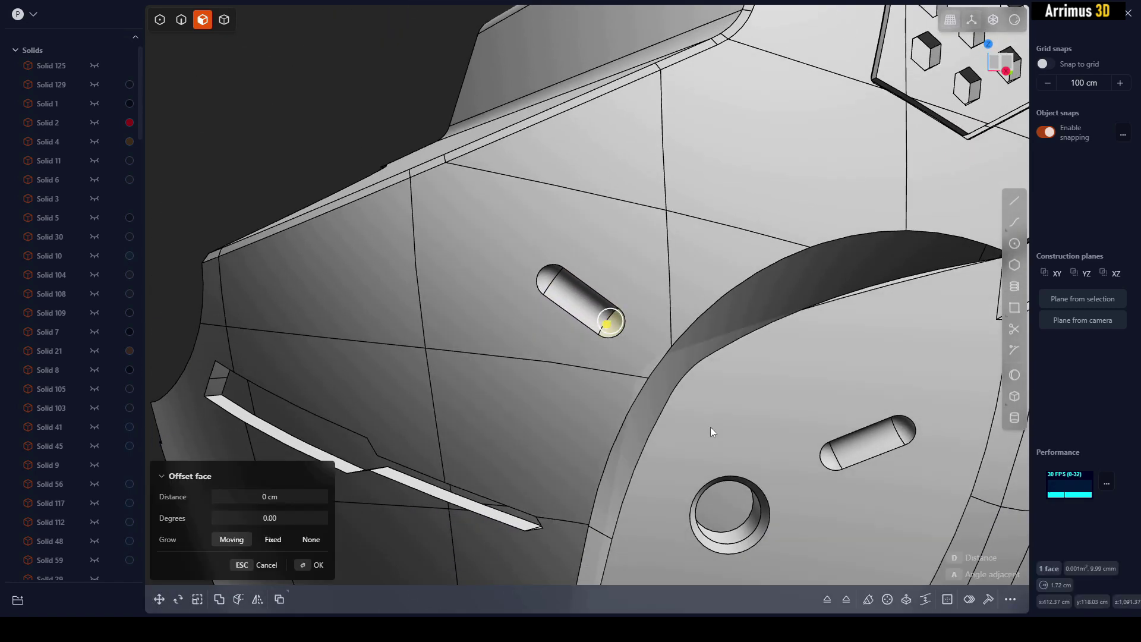
pyautogui.click(711, 427)
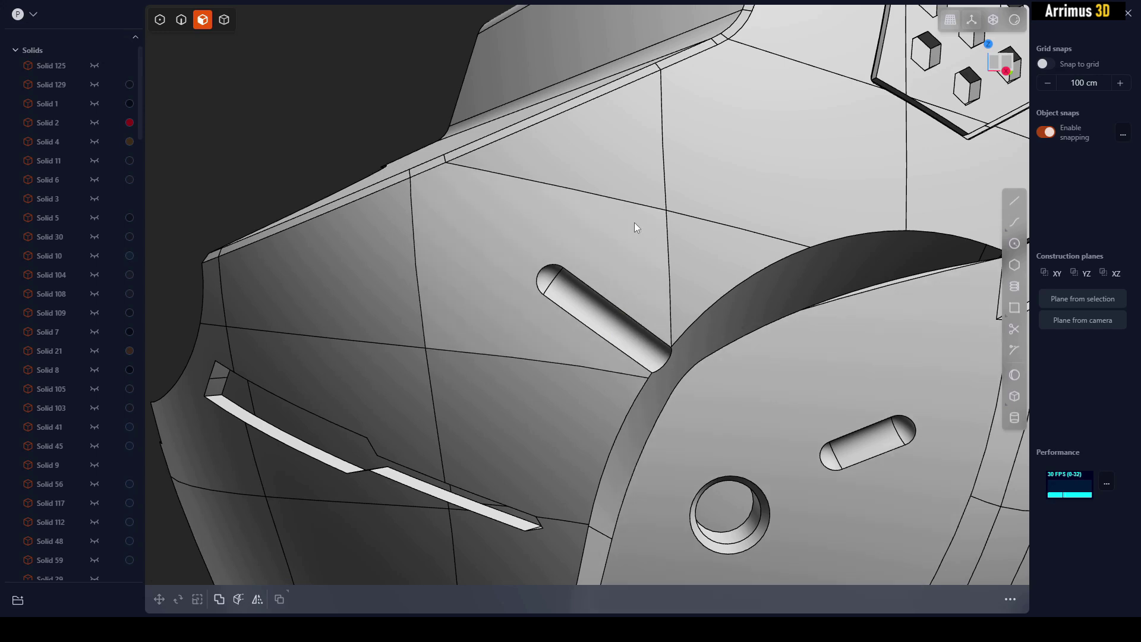
pyautogui.hotkey('ctrl', 'z')
pyautogui.scroll(-1, 552, 282)
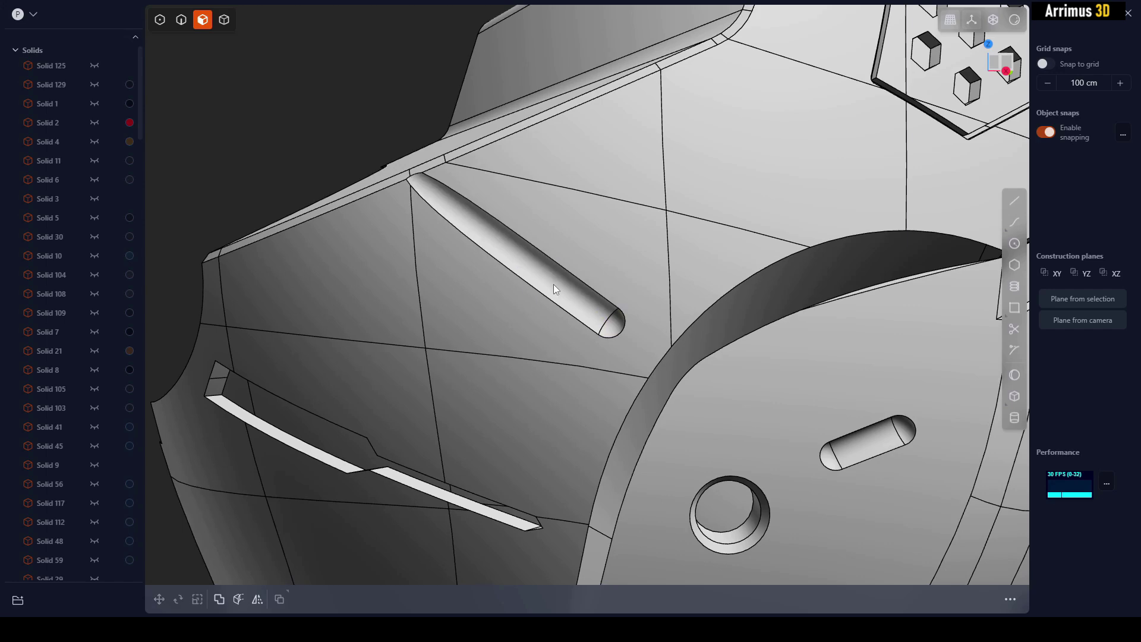
pyautogui.scroll(-2, 601, 267)
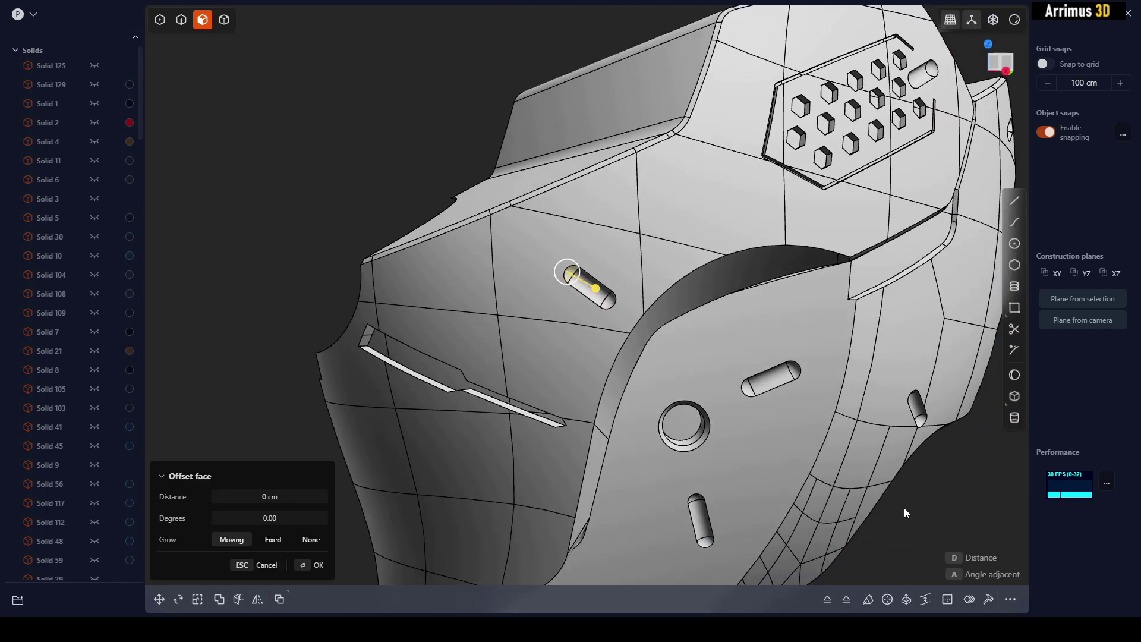
# Inspect the lower pill details and trial-select a slot's end face.
pyautogui.press('Escape')
pyautogui.moveTo(871, 490); pyautogui.dragTo(822, 448, button='middle')
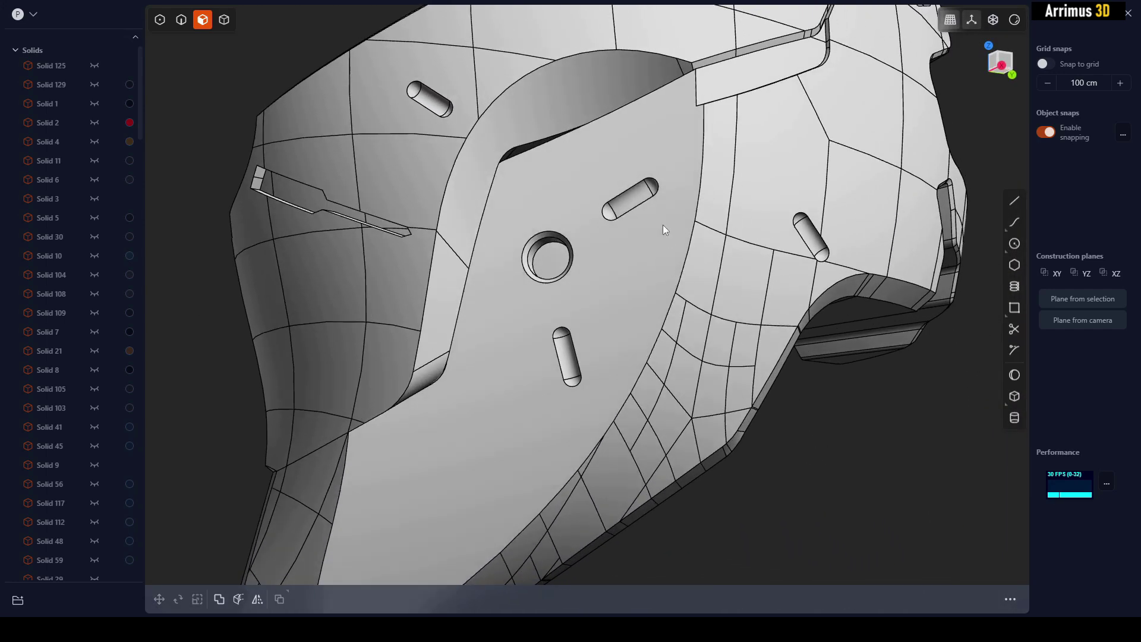
pyautogui.scroll(2, 663, 225)
pyautogui.scroll(3, 658, 198)
pyautogui.click(647, 172)
pyautogui.press('Escape')
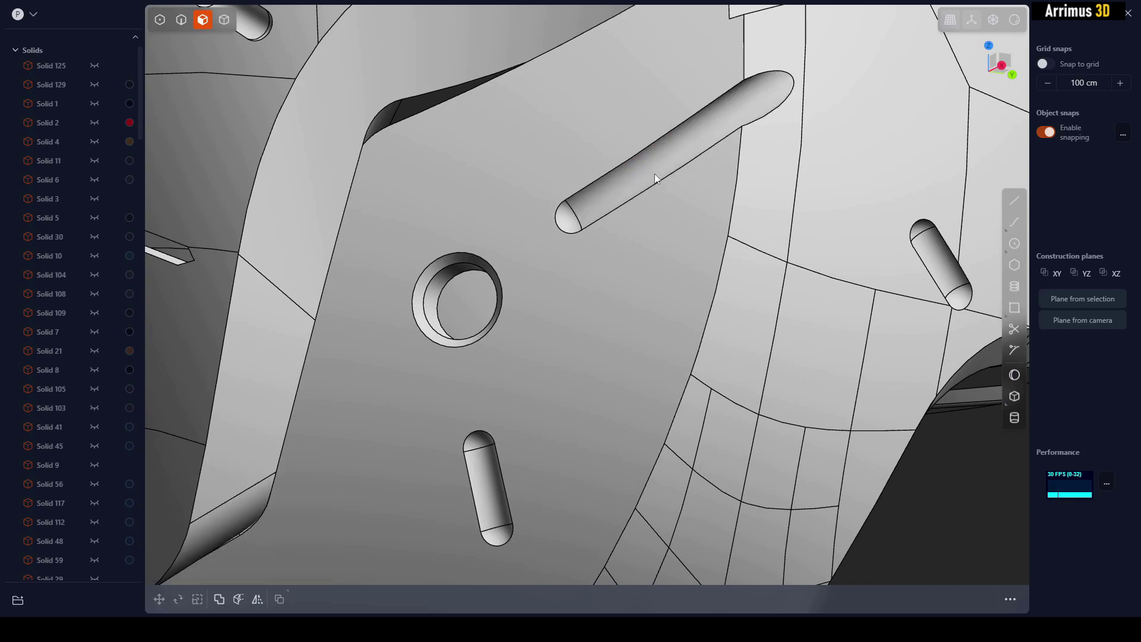
pyautogui.moveTo(655, 173)
pyautogui.mouseDown(button='middle')
pyautogui.moveTo(649, 336)
pyautogui.moveTo(611, 339)
pyautogui.moveTo(542, 250)
pyautogui.moveTo(602, 304)
pyautogui.moveTo(723, 339)
pyautogui.mouseUp(button='middle')
pyautogui.scroll(-5, 602, 307)
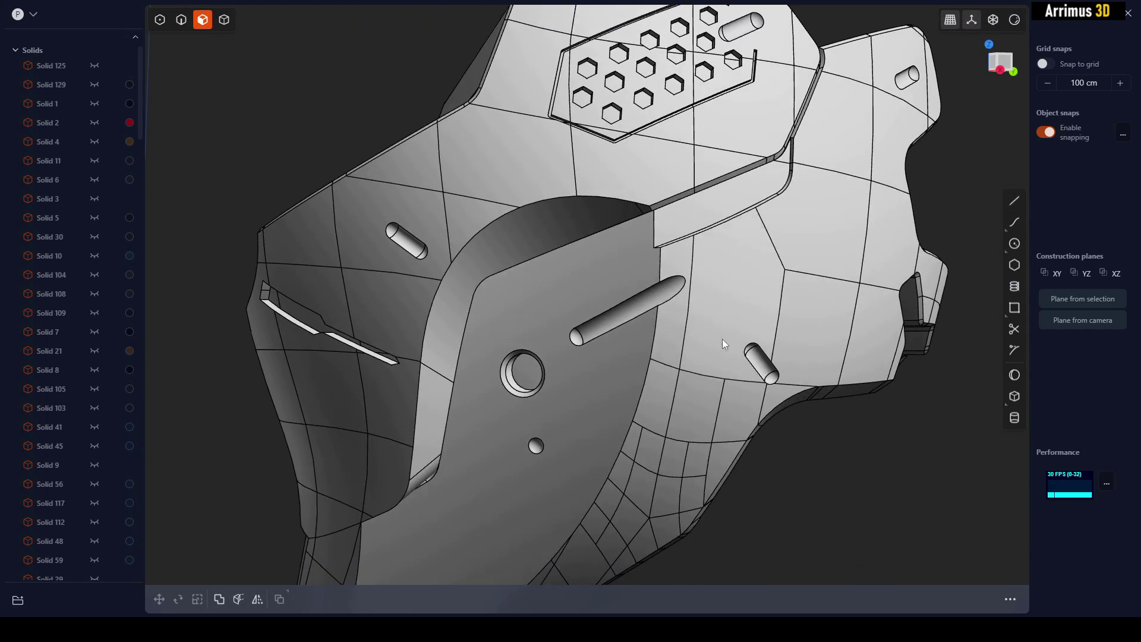
# Pull the pin's end face out into a long slender rod.
pyautogui.click(541, 477)
pyautogui.click(616, 319)
pyautogui.press('Escape')
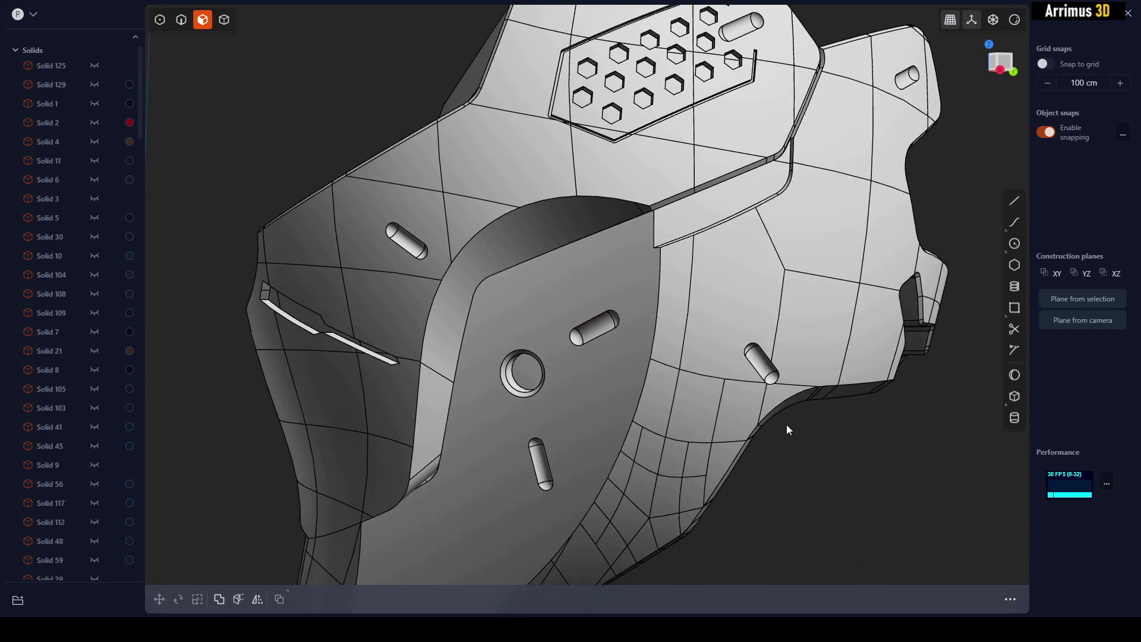
pyautogui.moveTo(786, 425); pyautogui.dragTo(697, 321, button='middle')
pyautogui.scroll(3, 619, 239)
pyautogui.click(620, 238)
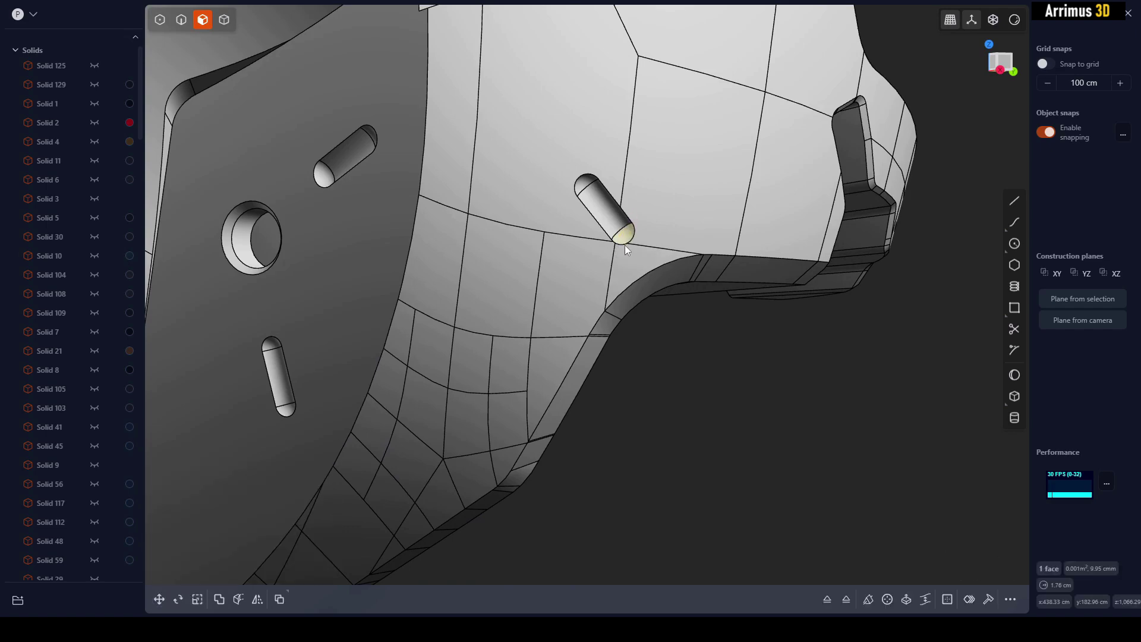
pyautogui.moveTo(625, 245)
pyautogui.mouseDown(button='middle')
pyautogui.moveTo(648, 282)
pyautogui.moveTo(598, 221)
pyautogui.mouseUp(button='middle')
pyautogui.click(616, 231)
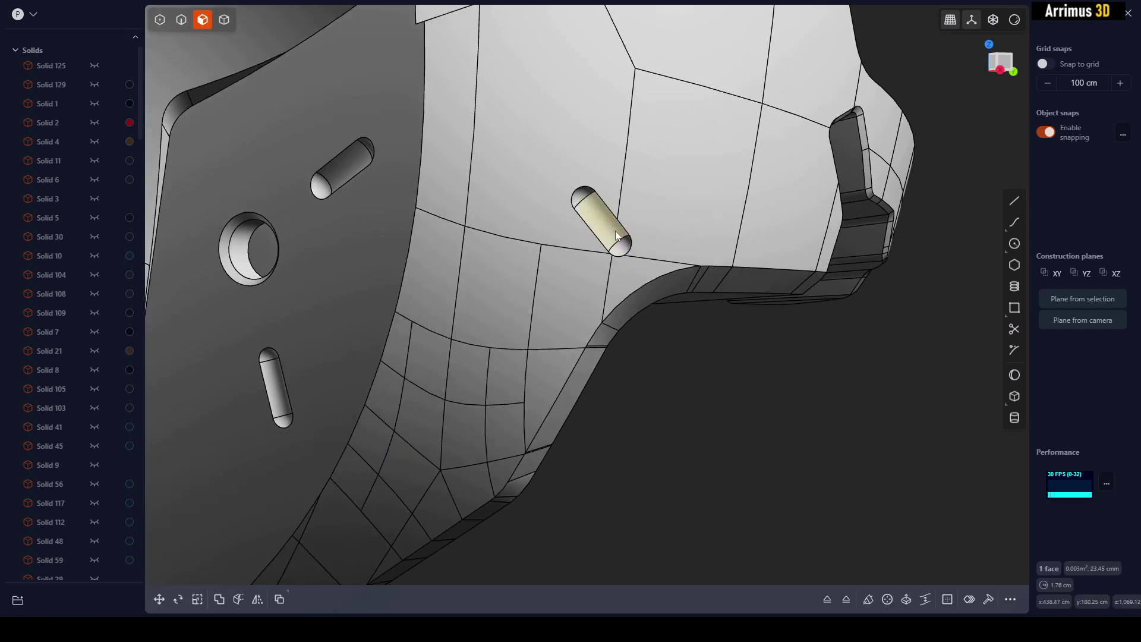
pyautogui.scroll(2, 587, 199)
pyautogui.click(586, 198)
pyautogui.moveTo(587, 199); pyautogui.dragTo(637, 324, button='middle')
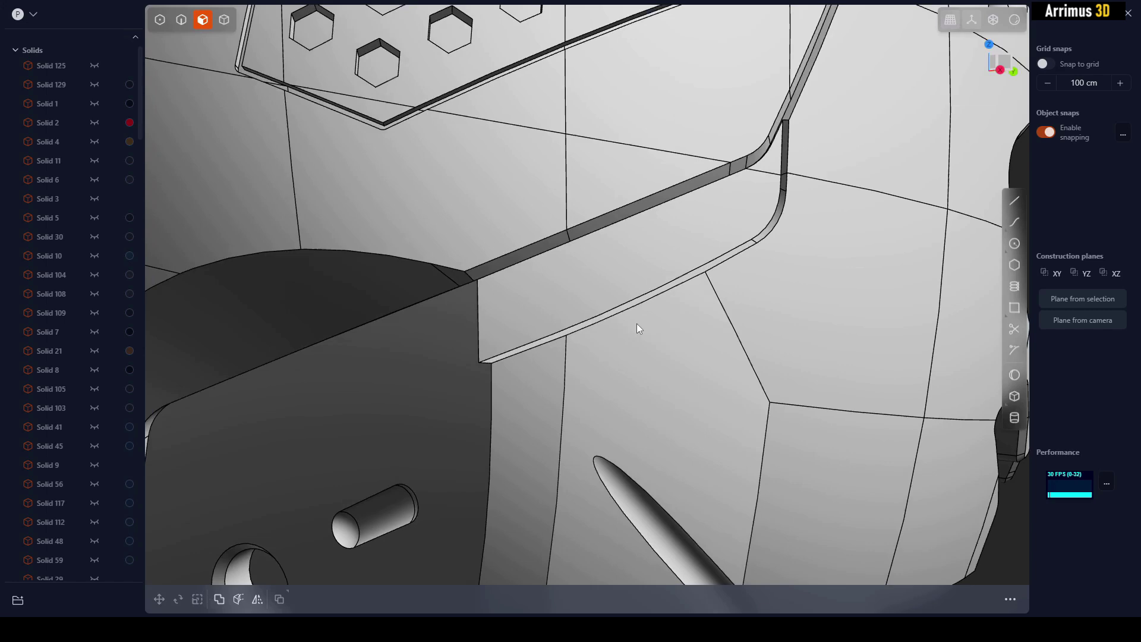
pyautogui.scroll(-3, 647, 323)
pyautogui.scroll(2, 616, 242)
pyautogui.scroll(2, 644, 282)
pyautogui.scroll(1, 648, 331)
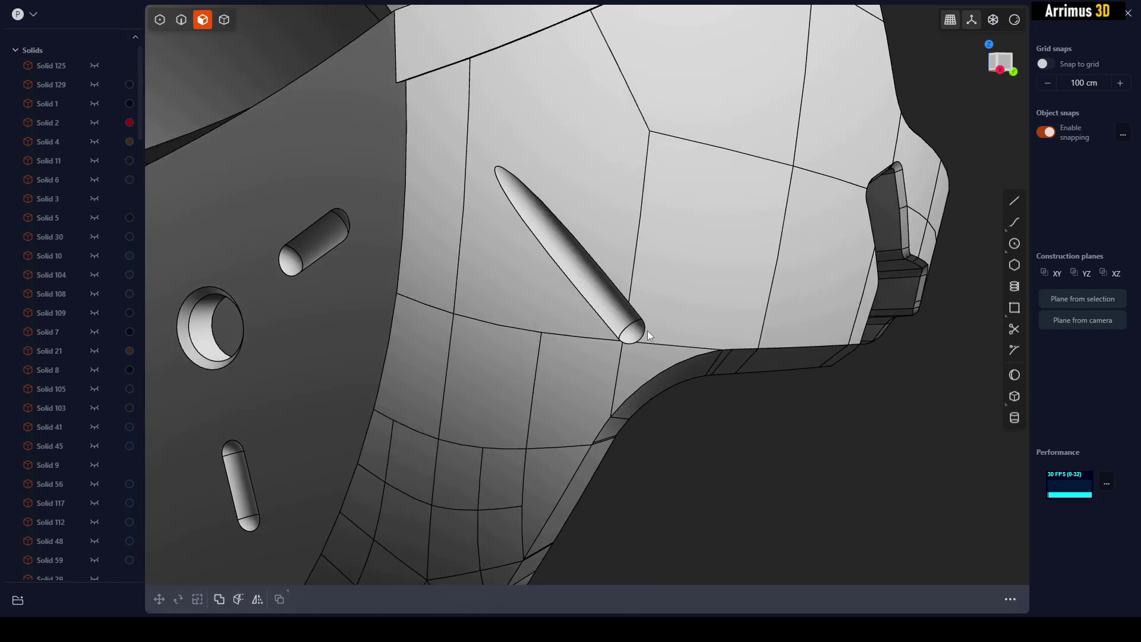
# Scale the rod's end cap into a sphere and offset to taper the rod.
pyautogui.click(638, 331)
pyautogui.press('s')
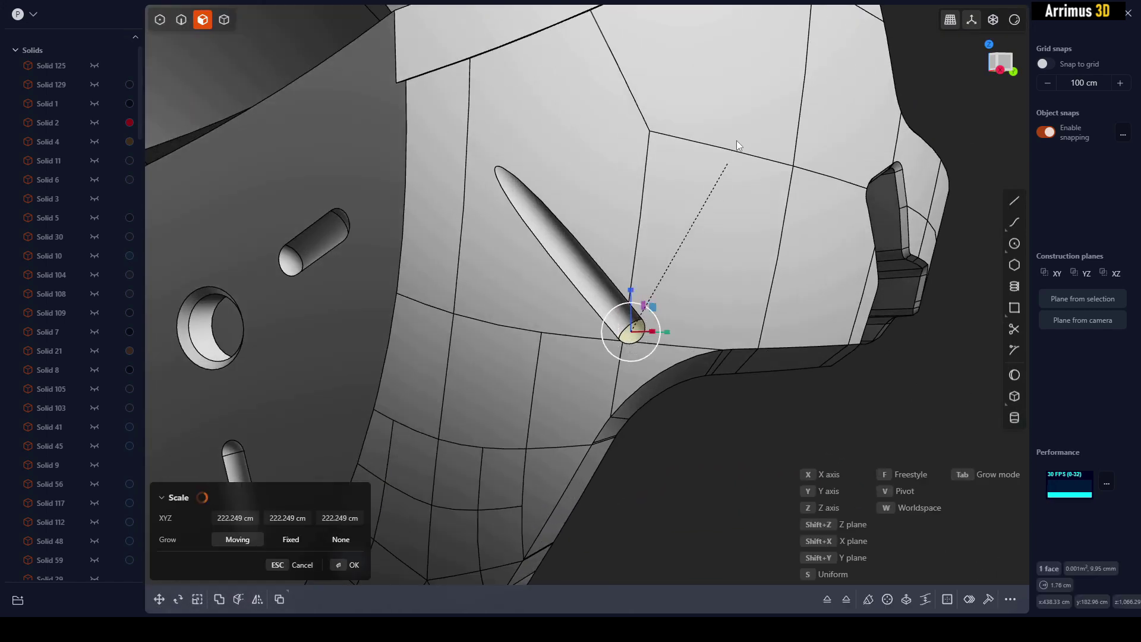
pyautogui.click(739, 136)
pyautogui.scroll(2, 686, 261)
pyautogui.click(614, 289)
pyautogui.press('o')
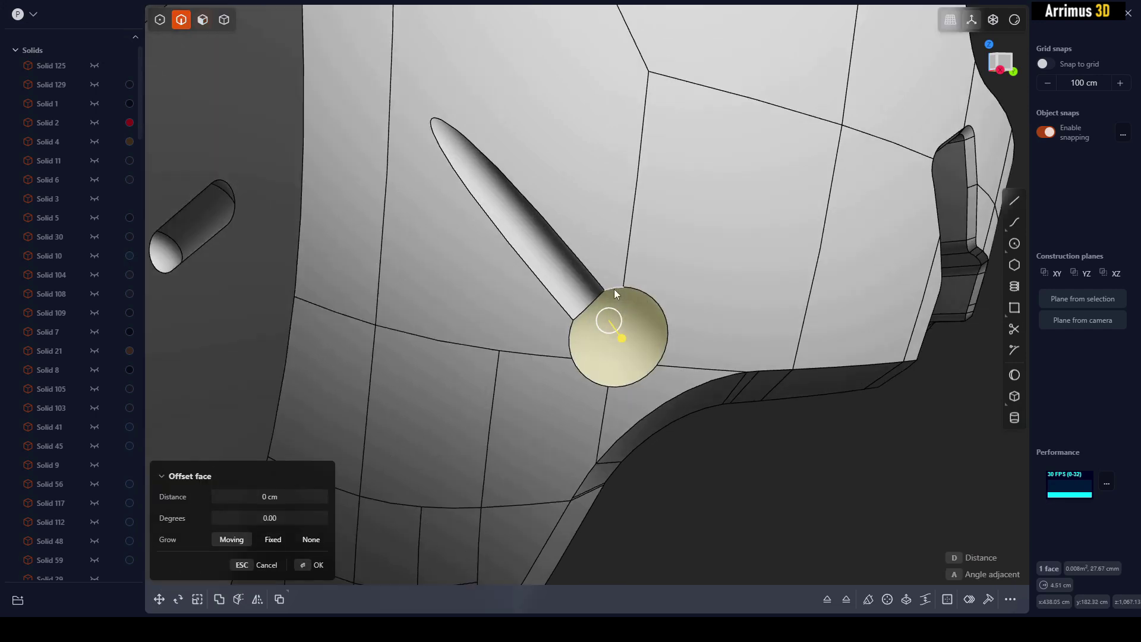
pyautogui.press('d')
pyautogui.click(718, 259)
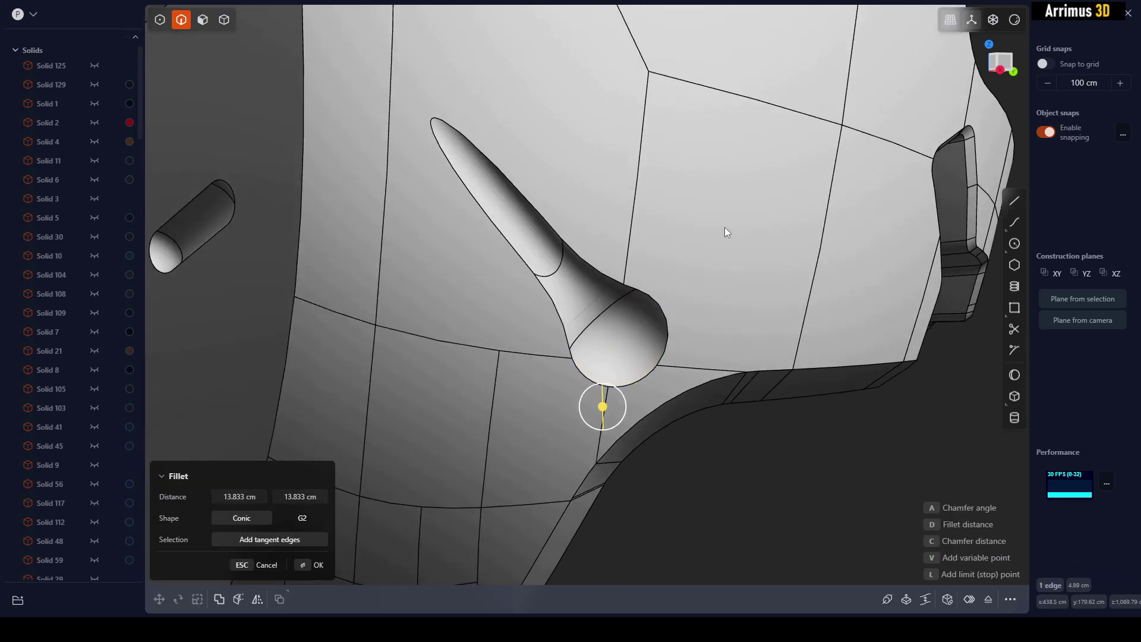
# Fillet the edge where rod meets sphere, then undo that fillet.
pyautogui.press('Return')
pyautogui.click(609, 279)
pyautogui.press('f')
pyautogui.press('d')
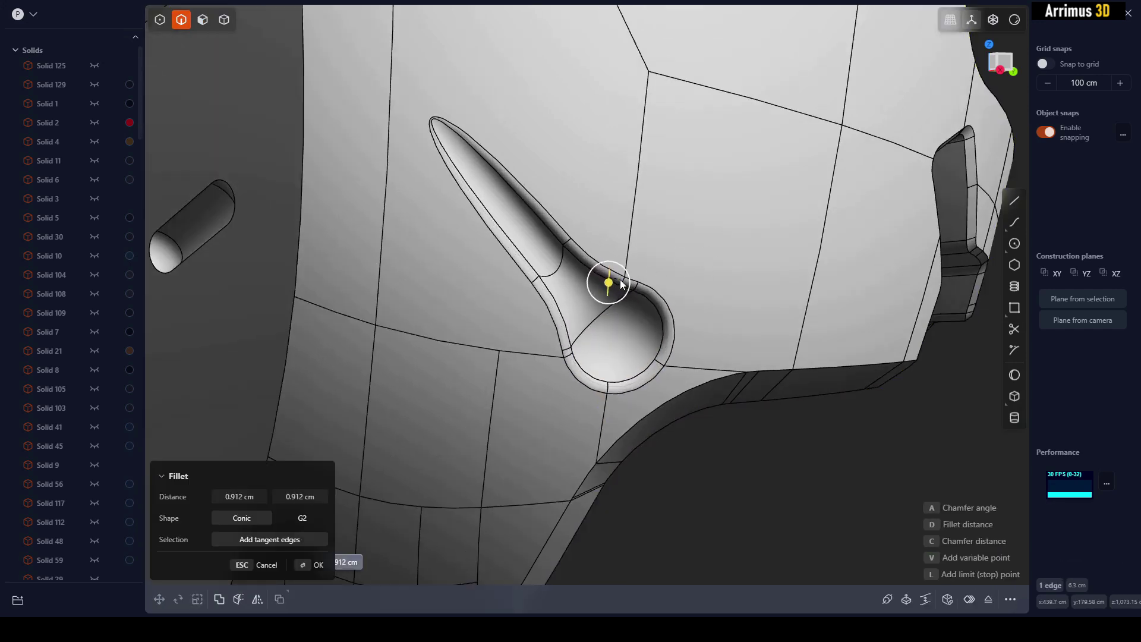
pyautogui.press('Return')
pyautogui.scroll(-3, 686, 258)
pyautogui.scroll(-3, 705, 252)
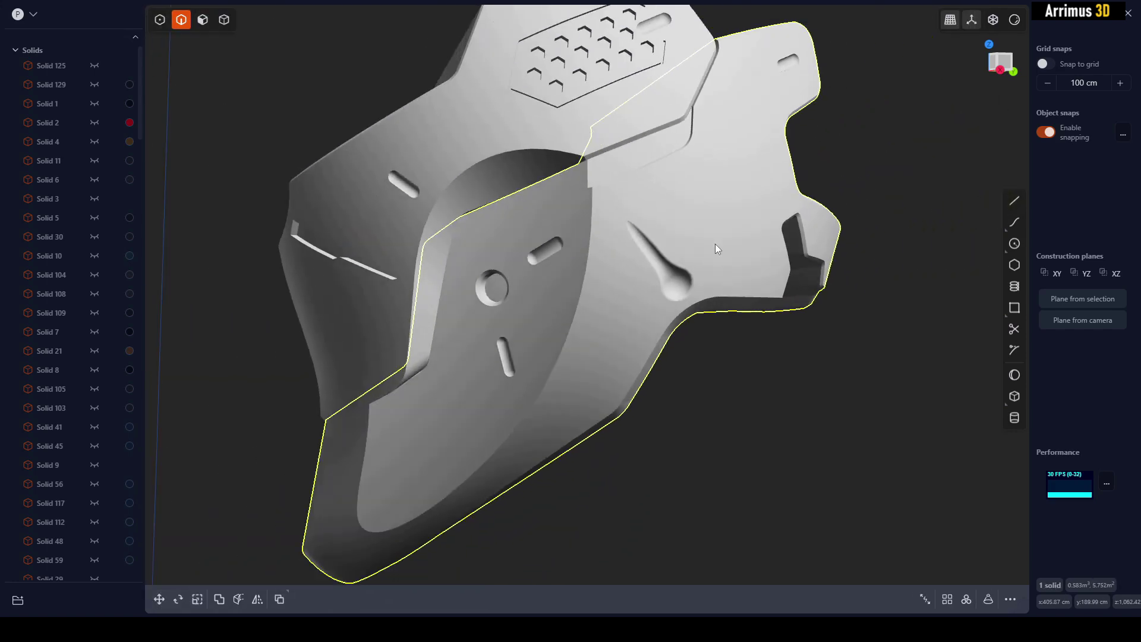
pyautogui.scroll(3, 704, 288)
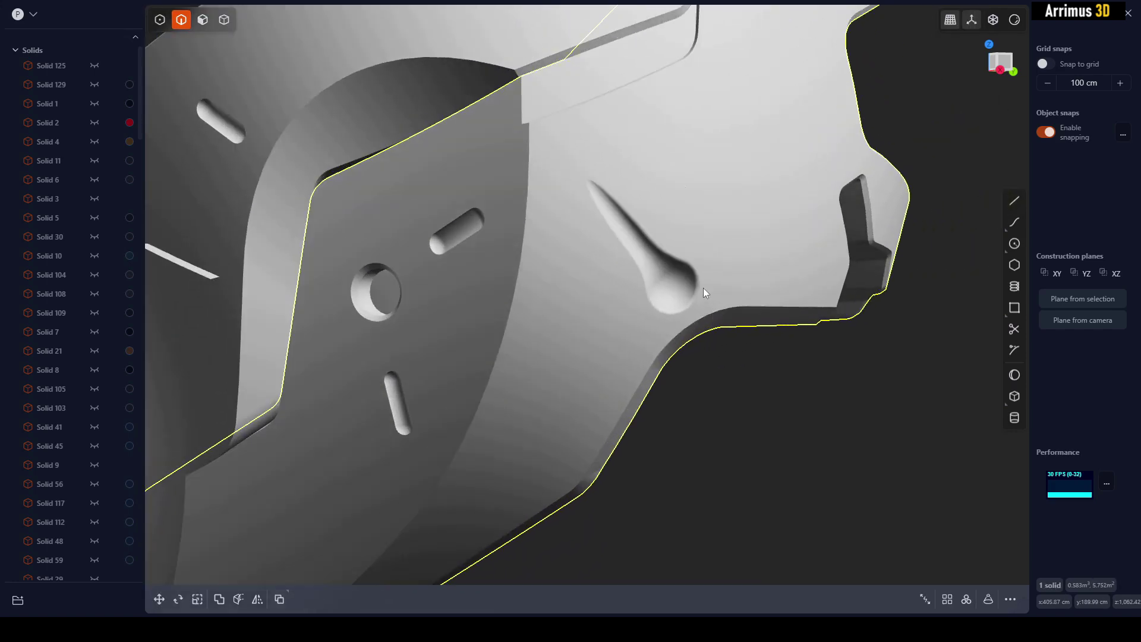
pyautogui.scroll(3, 704, 288)
pyautogui.scroll(2, 711, 252)
pyautogui.scroll(-2, 700, 294)
pyautogui.hotkey('ctrl', 'z')
pyautogui.scroll(3, 711, 321)
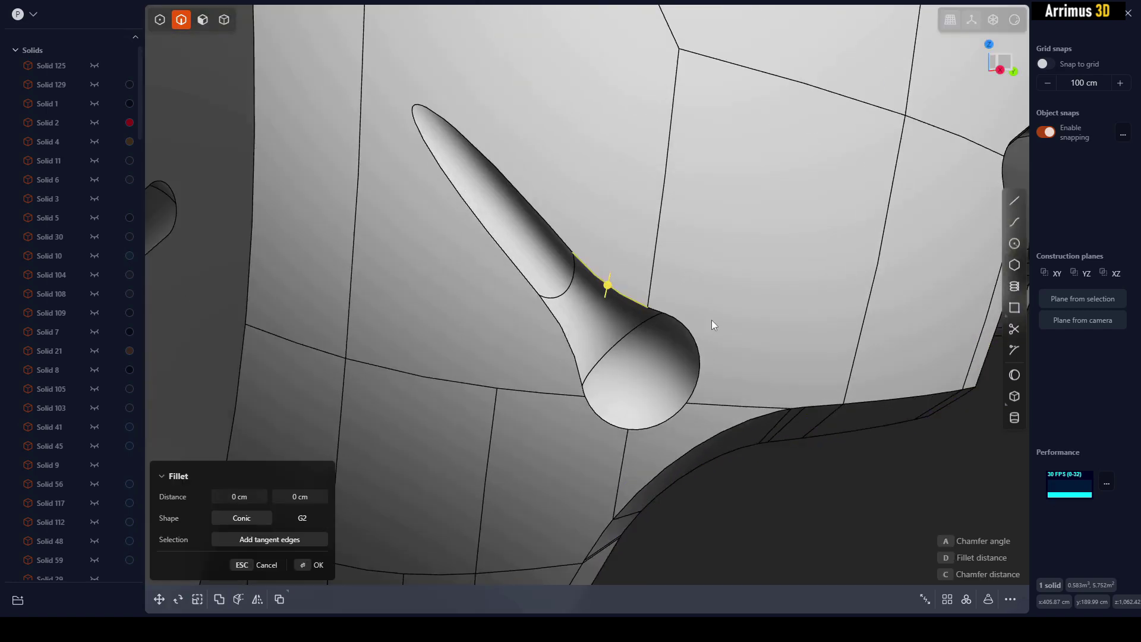
# Select the sphere face from a closer view.
pyautogui.moveTo(720, 333); pyautogui.dragTo(707, 298, button='middle')
pyautogui.press('3')
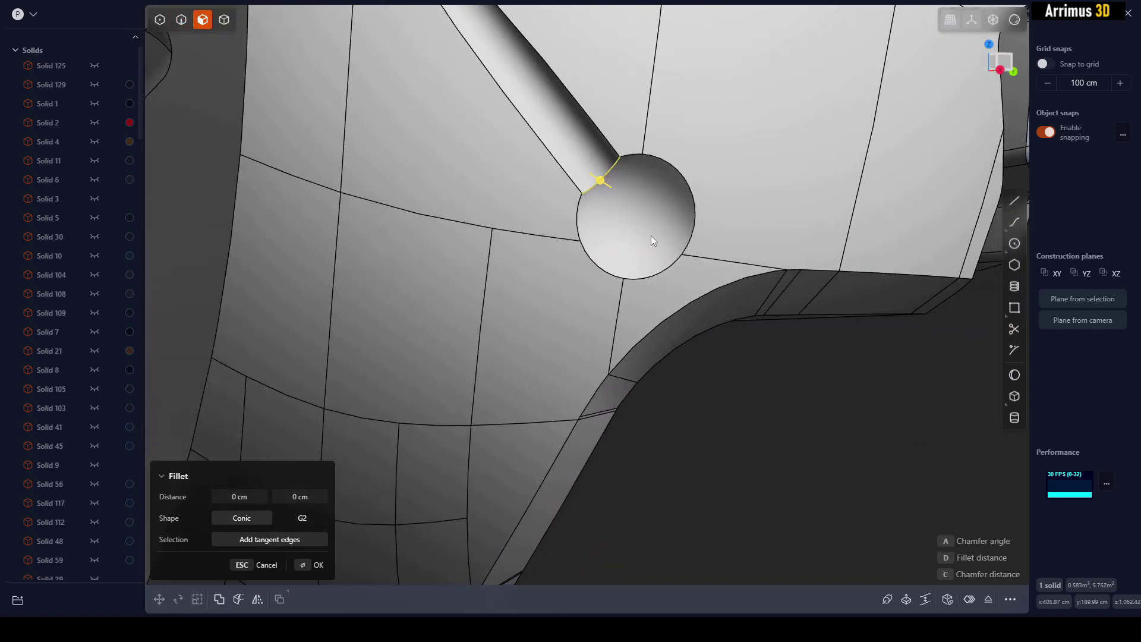
pyautogui.click(652, 236)
pyautogui.moveTo(652, 235); pyautogui.dragTo(655, 262, button='middle')
# Move the sphere to a new position and extend the slot to the curved edge.
pyautogui.press('g')
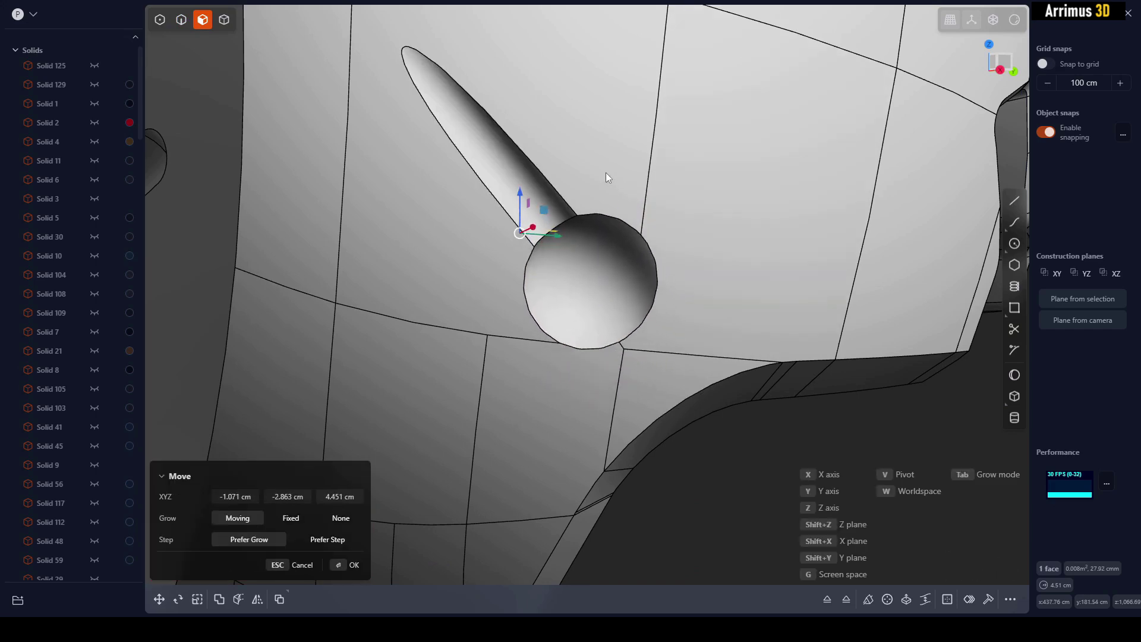
pyautogui.click(627, 207)
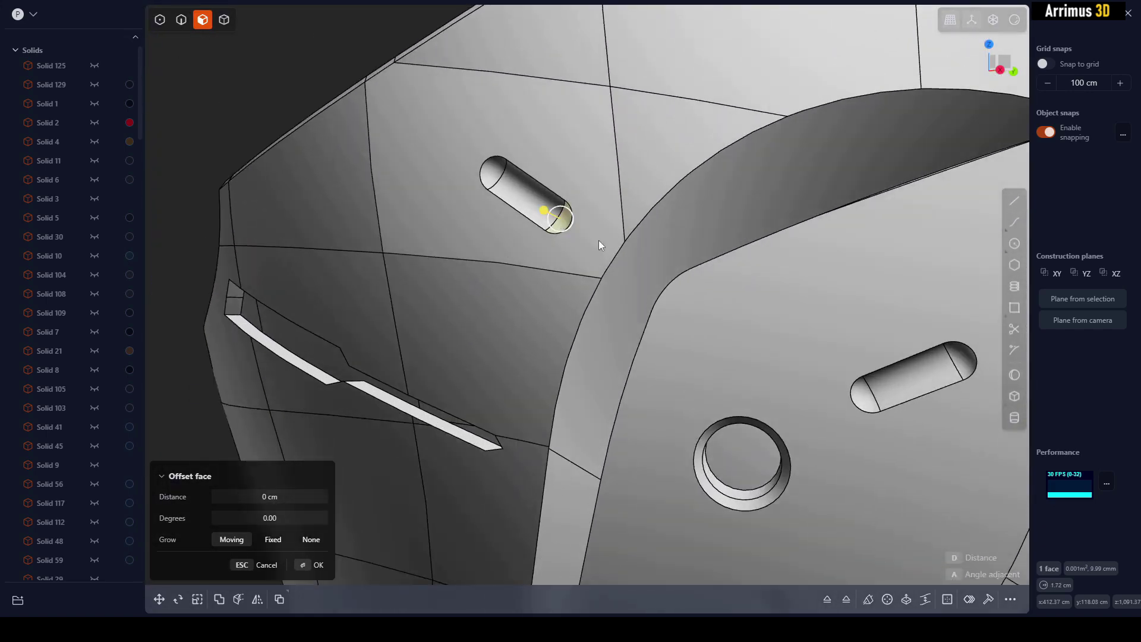
pyautogui.click(602, 245)
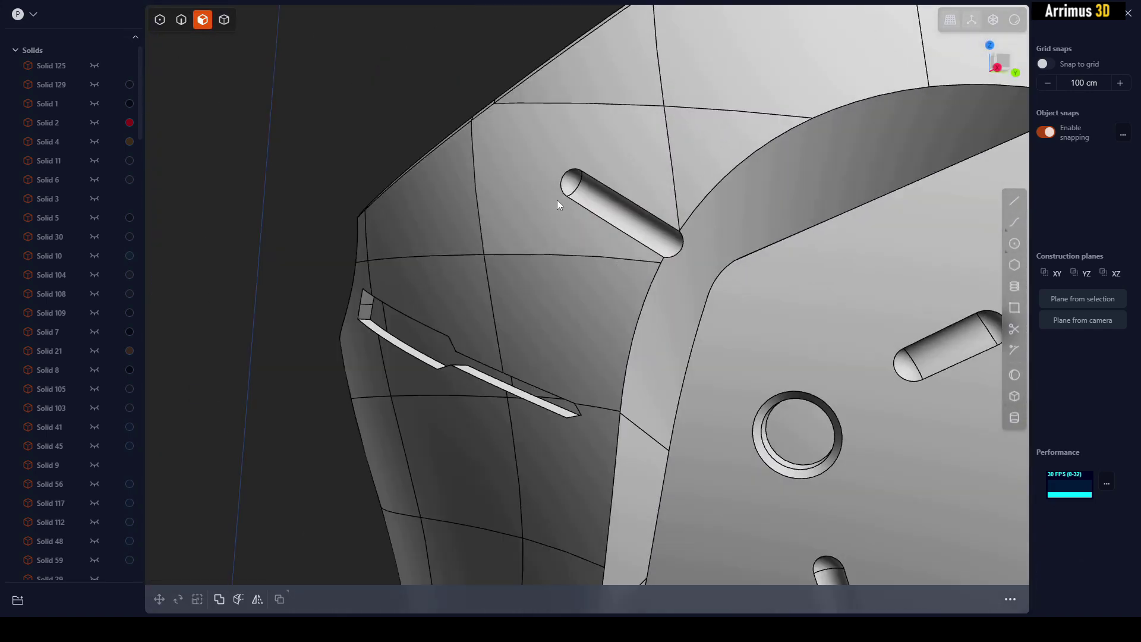
# Enlarge, reposition and rotate the two selected slot faces.
pyautogui.click(566, 186)
pyautogui.keyDown('shift'); pyautogui.click(568, 182); pyautogui.keyUp('shift')
pyautogui.press('s')
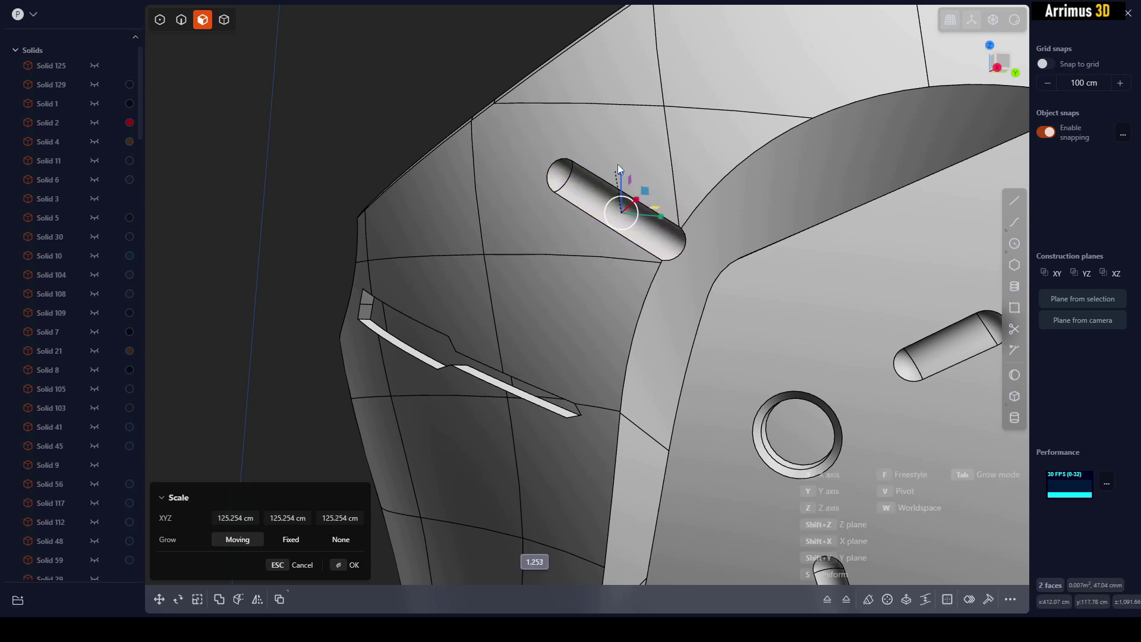
pyautogui.click(673, 152)
pyautogui.press('g')
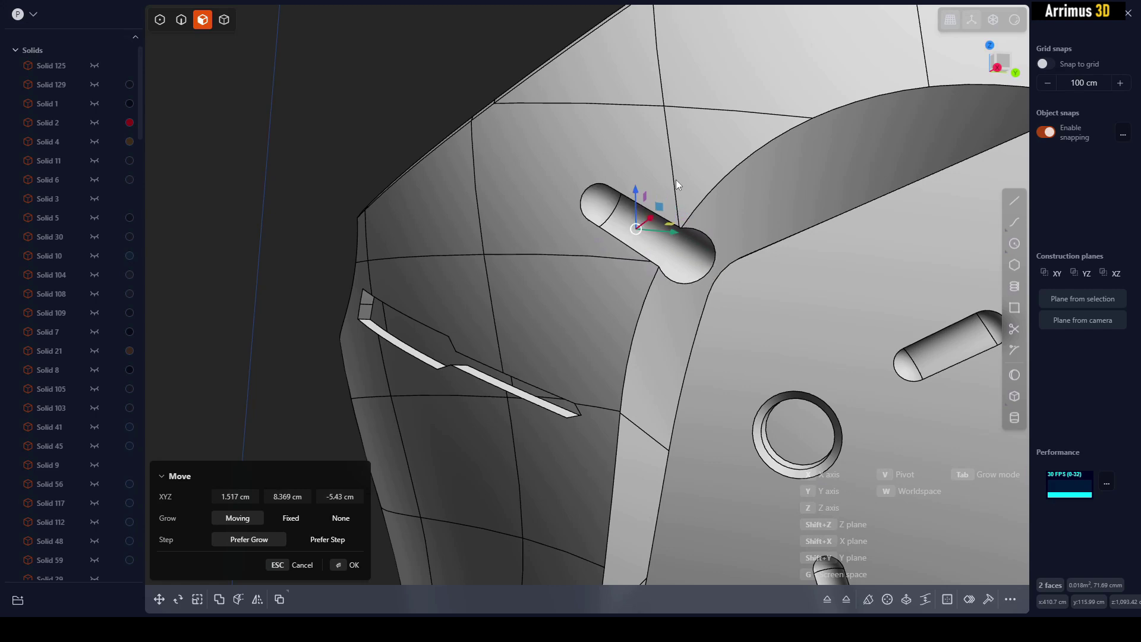
pyautogui.click(682, 143)
pyautogui.press('r')
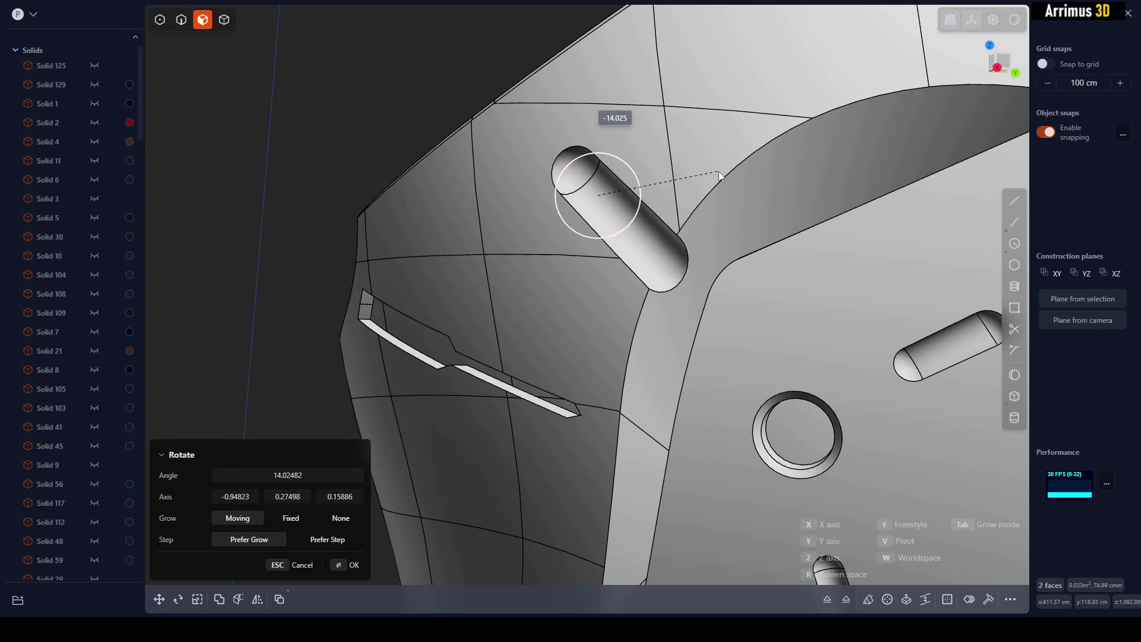
pyautogui.click(733, 158)
pyautogui.scroll(2, 622, 145)
# Fillet the slot's inner and outer rim edges.
pyautogui.press('2')
pyautogui.click(620, 188)
pyautogui.press('f')
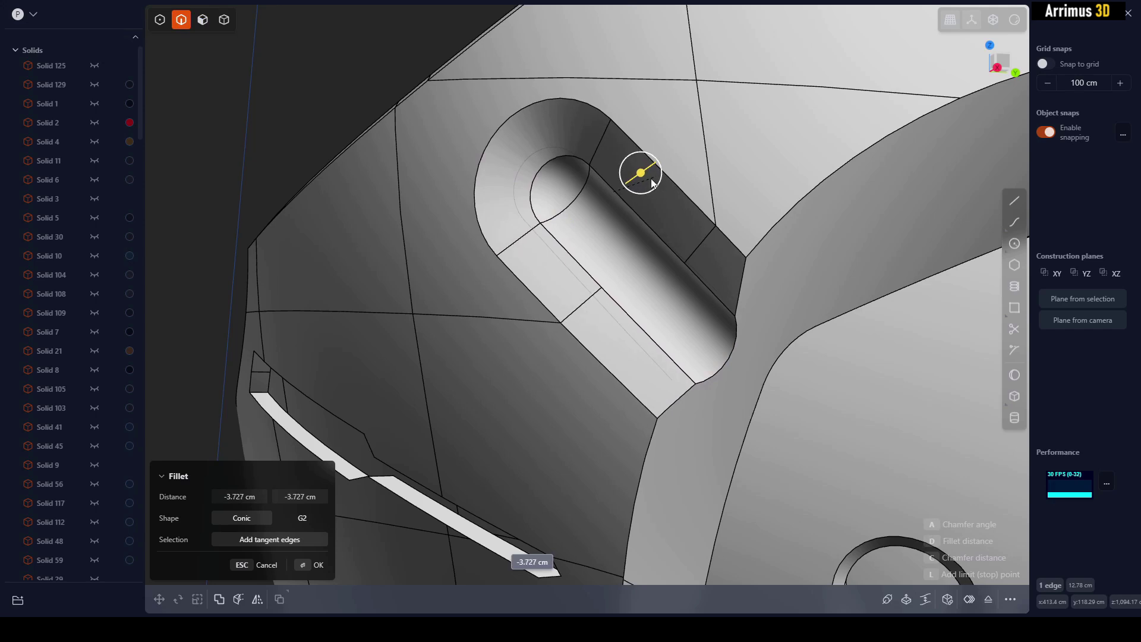
pyautogui.click(650, 186)
pyautogui.click(620, 196)
pyautogui.press('f')
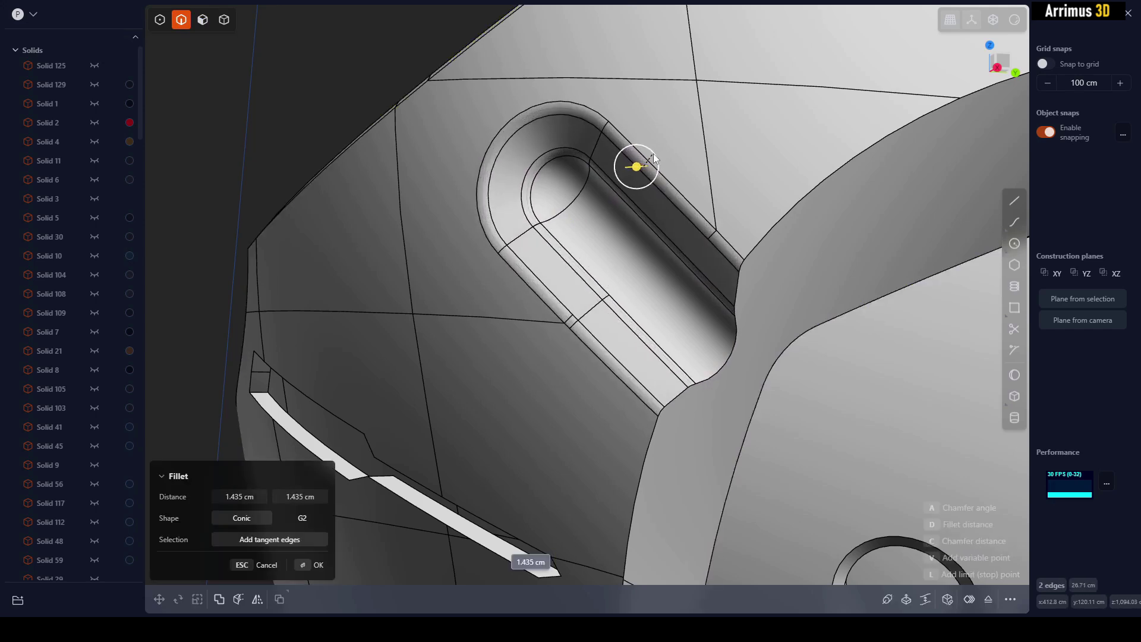
pyautogui.click(654, 154)
pyautogui.scroll(-5, 689, 132)
# Select the capsule's end face and trial an offset and move, then cancel.
pyautogui.click(511, 96)
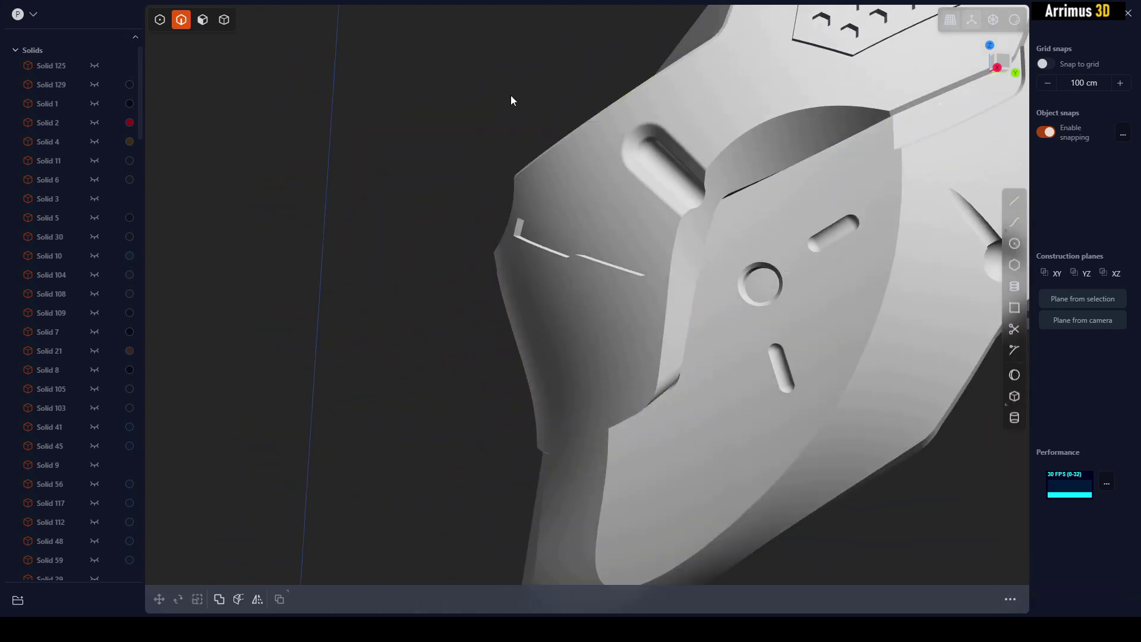
pyautogui.moveTo(675, 174)
pyautogui.mouseDown(button='middle')
pyautogui.moveTo(616, 219)
pyautogui.moveTo(694, 183)
pyautogui.mouseUp(button='middle')
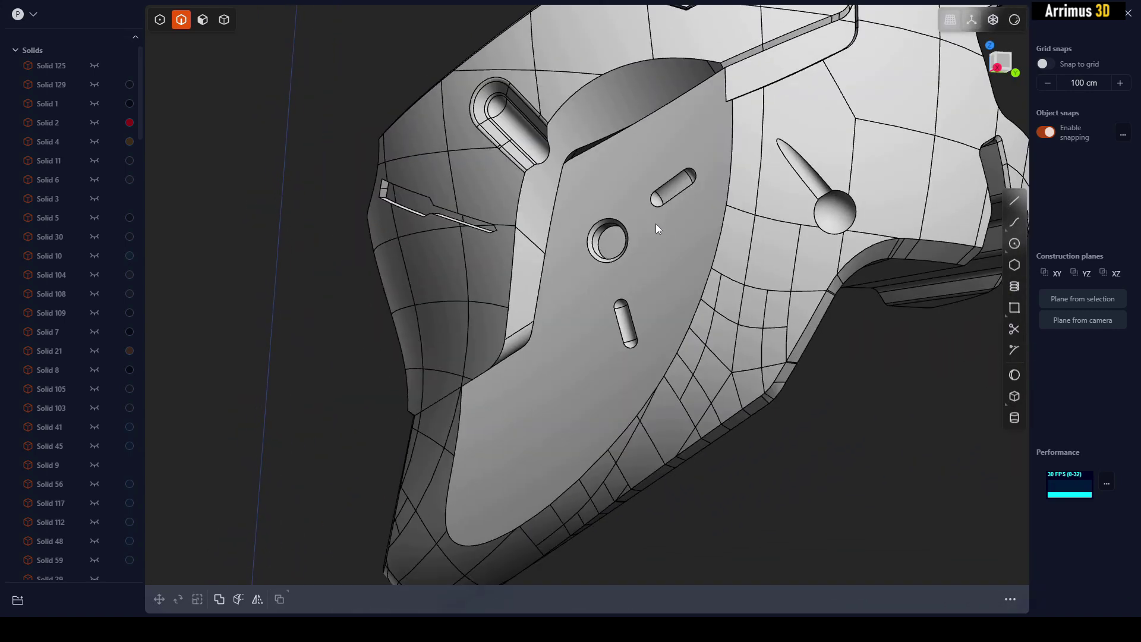
pyautogui.scroll(3, 655, 224)
pyautogui.scroll(3, 669, 227)
pyautogui.press('3')
pyautogui.click(655, 132)
pyautogui.press('o')
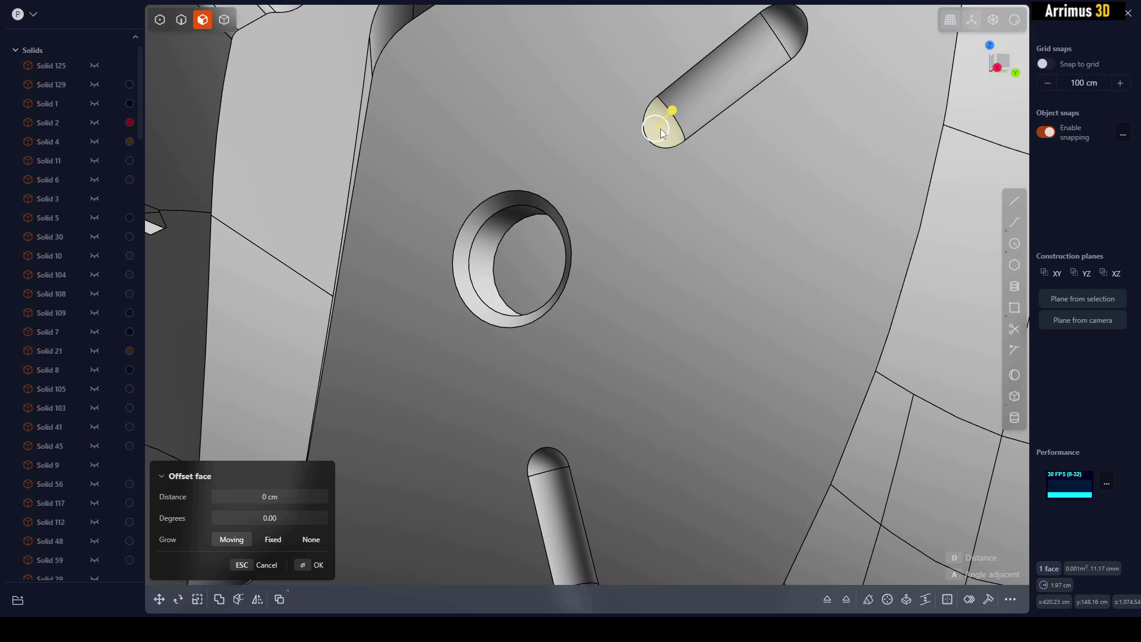
pyautogui.moveTo(663, 130); pyautogui.dragTo(669, 175, button='middle')
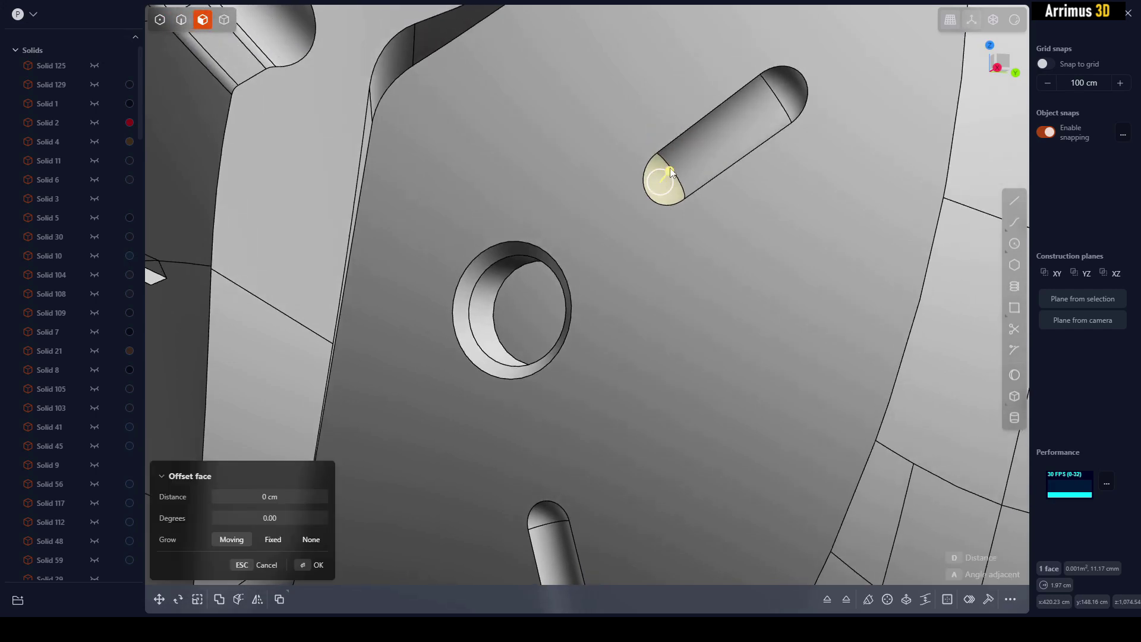
pyautogui.press('g')
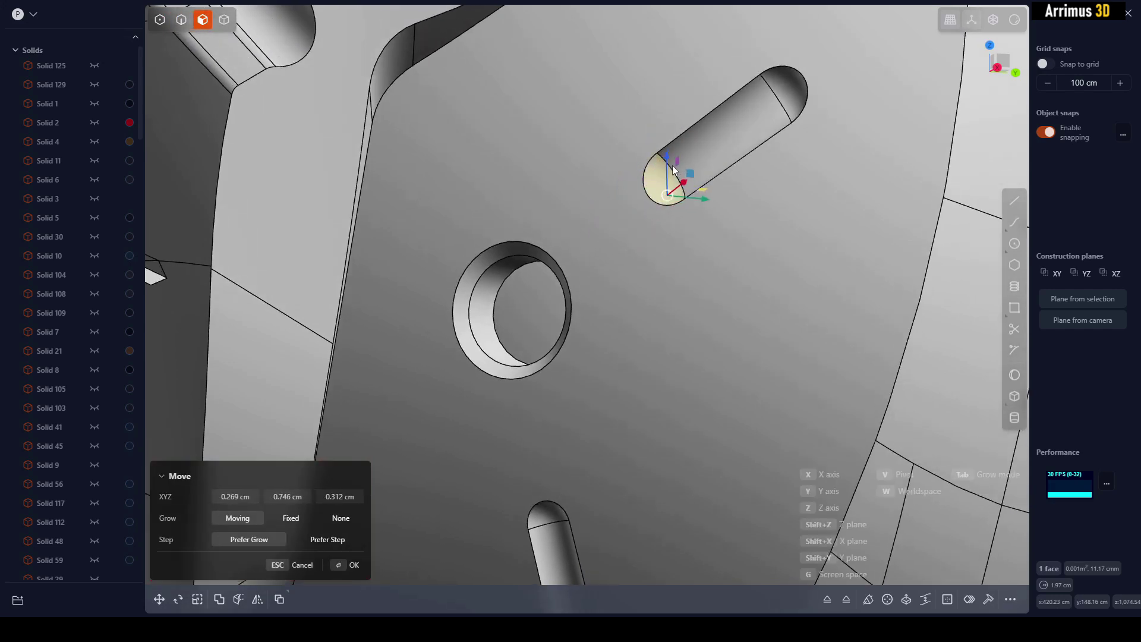
pyautogui.press('Escape')
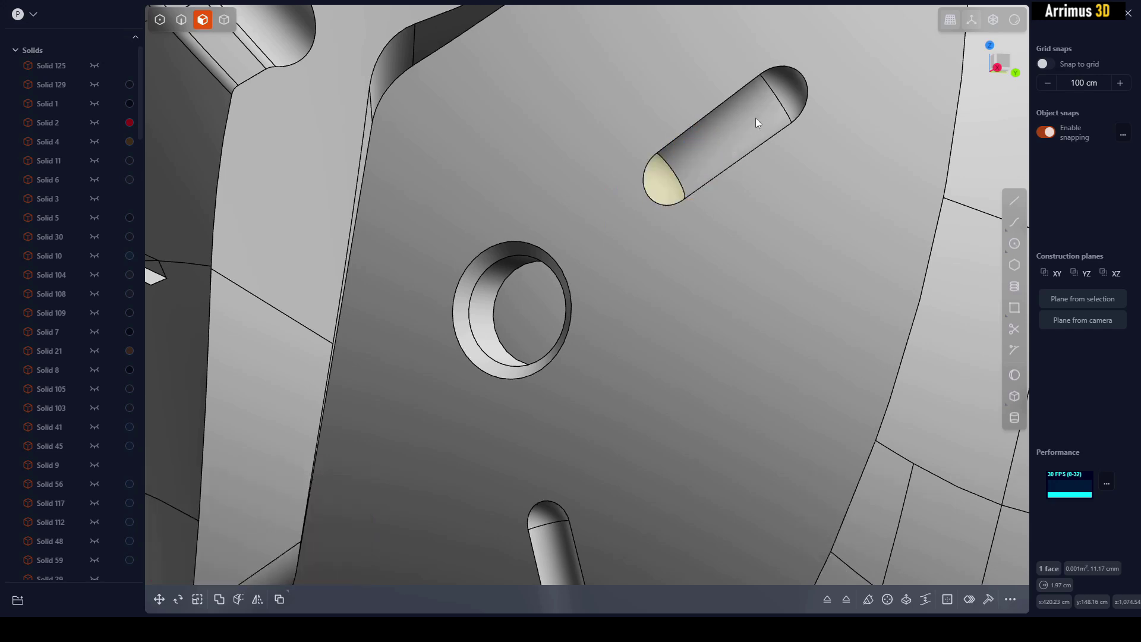
# Move the whole capsule and lengthen it by extending its end face.
pyautogui.doubleClick(756, 122)
pyautogui.press('g')
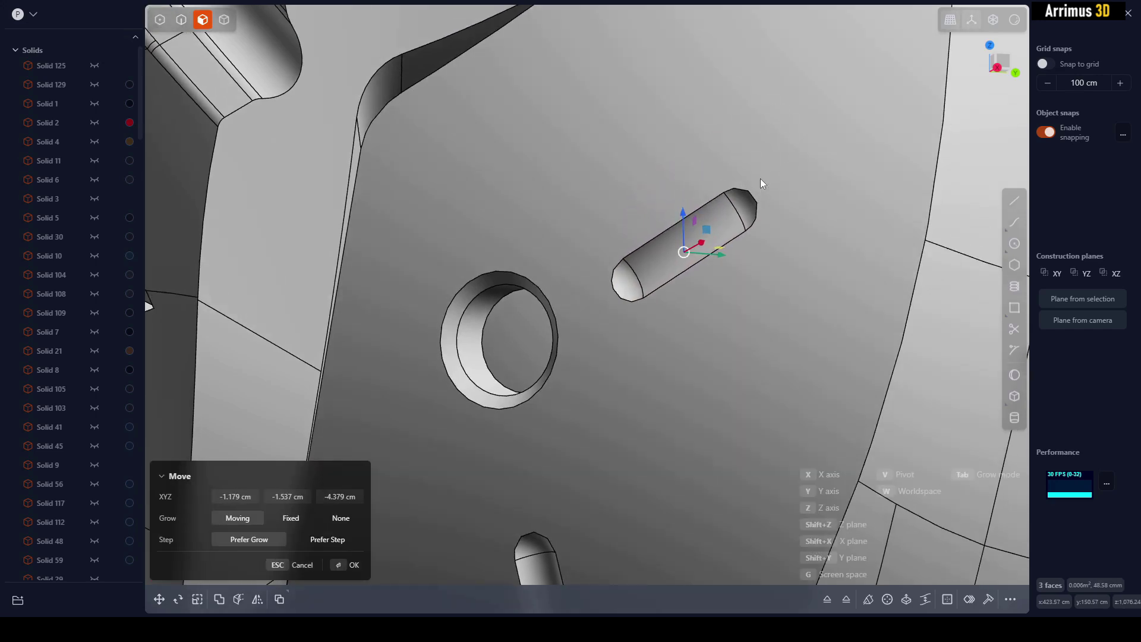
pyautogui.press('Escape')
pyautogui.click(737, 207)
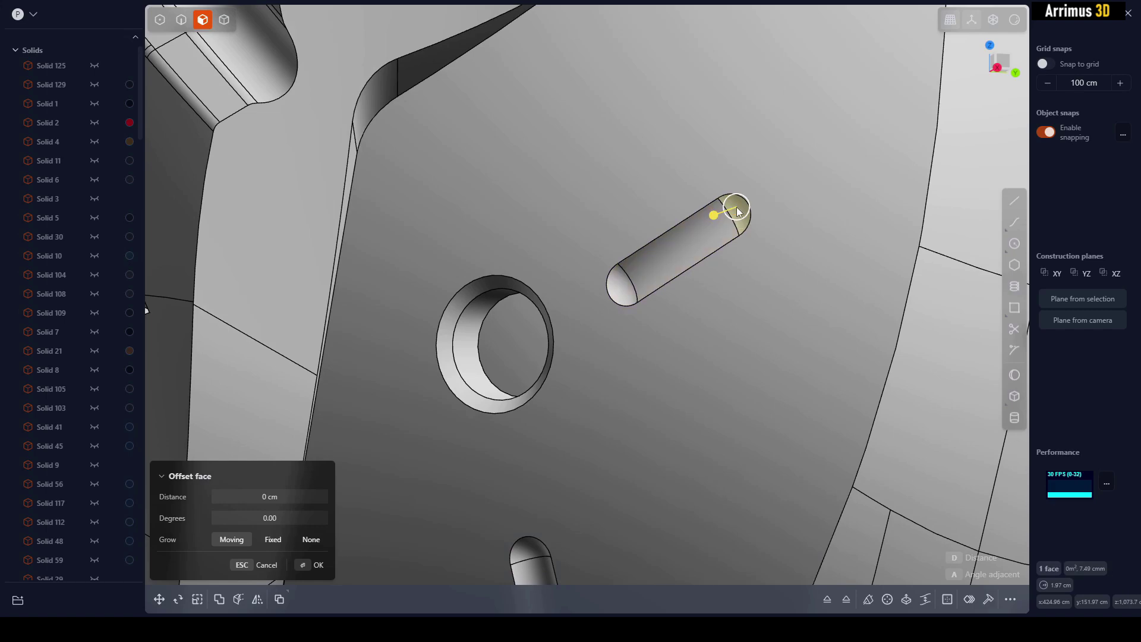
pyautogui.moveTo(737, 208); pyautogui.dragTo(738, 214)
pyautogui.moveTo(737, 214); pyautogui.dragTo(769, 212, button='middle')
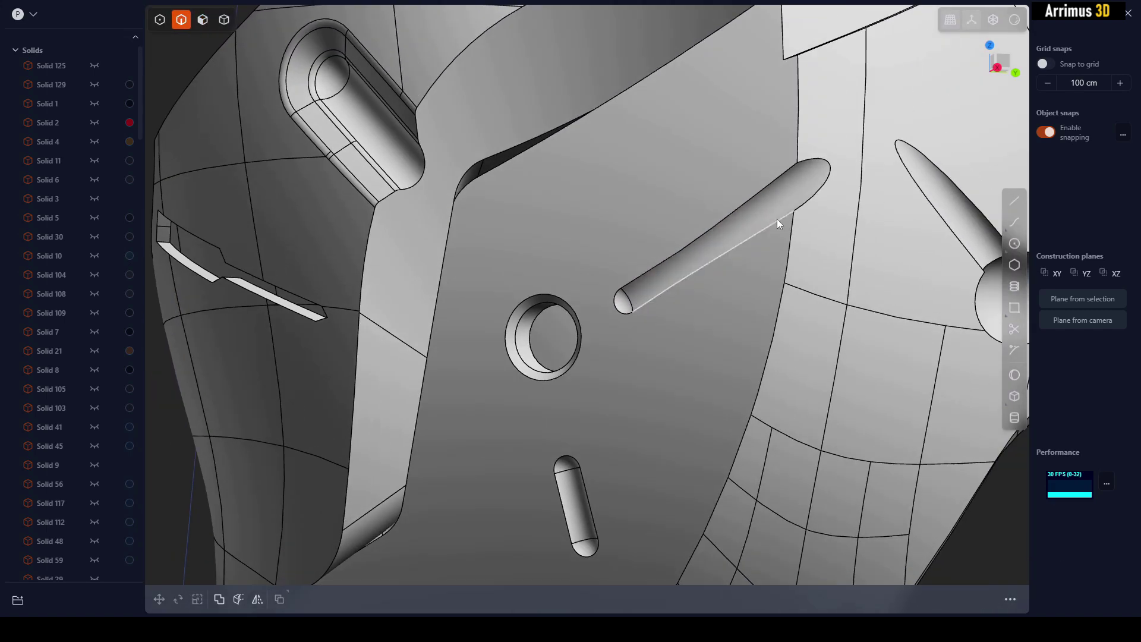
# Fillet the capsule's long side edge at about 1.121 cm.
pyautogui.moveTo(777, 219); pyautogui.dragTo(792, 214)
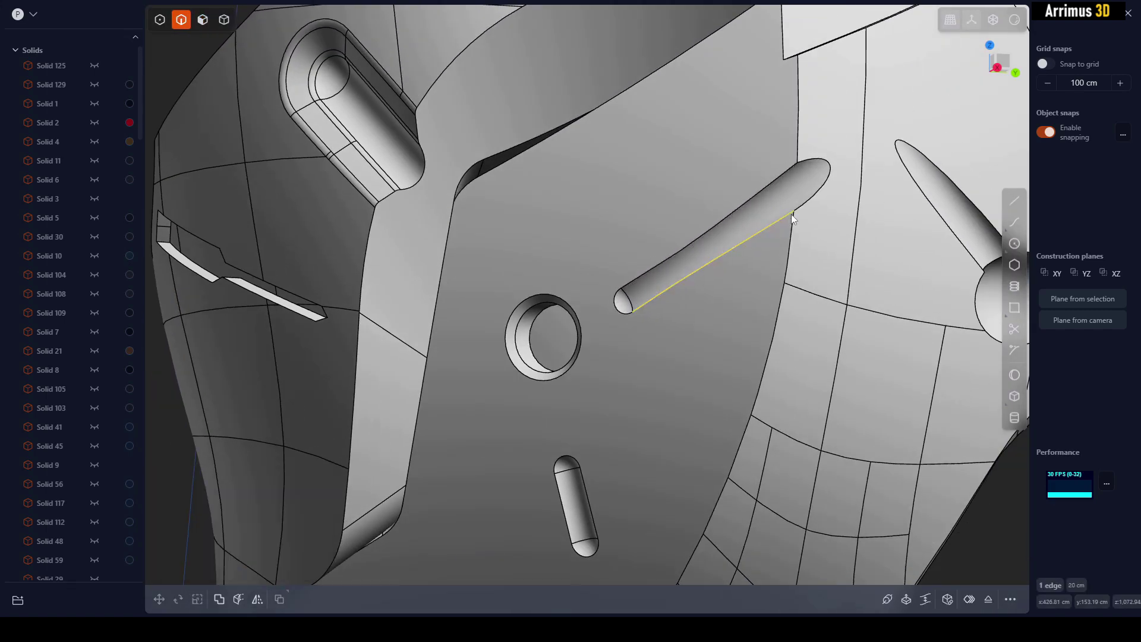
pyautogui.press('f')
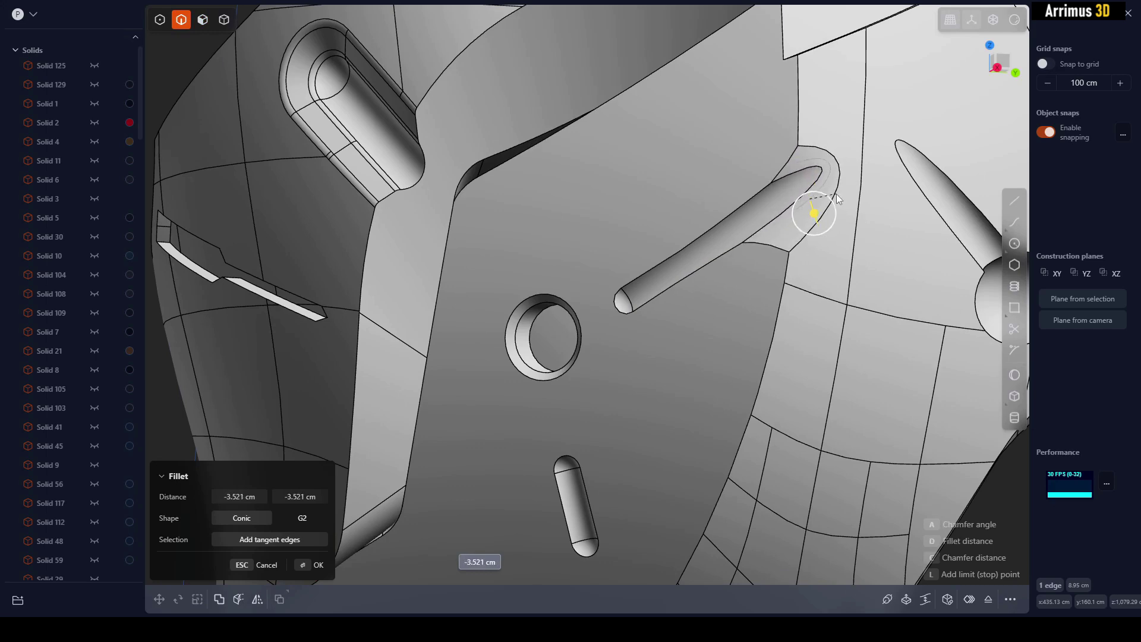
pyautogui.press('Escape')
pyautogui.press('f')
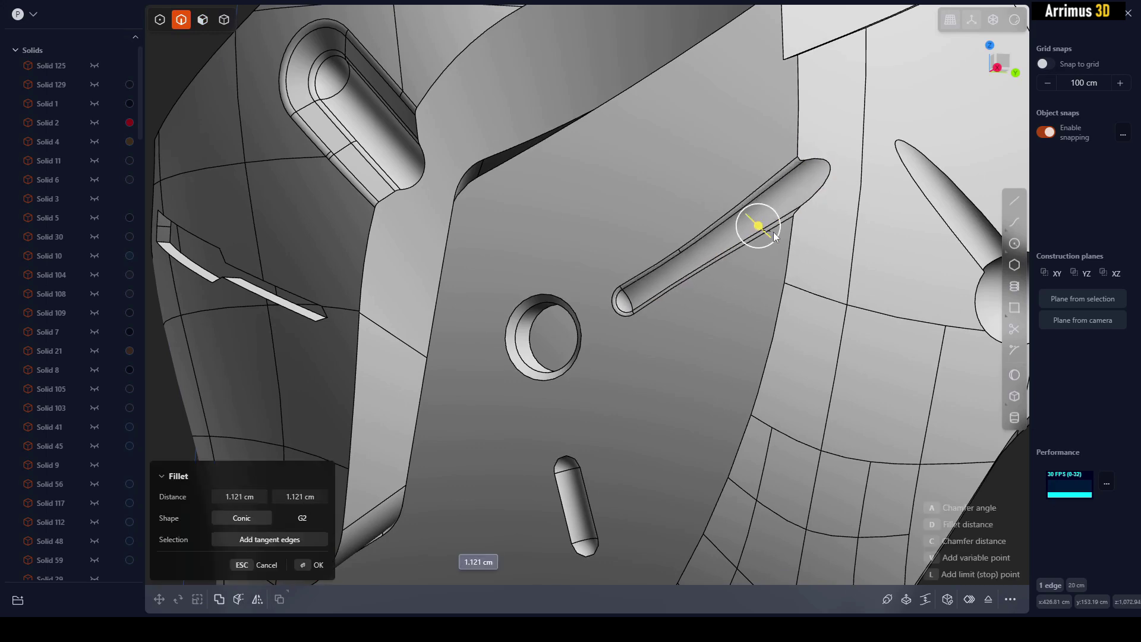
pyautogui.press('Return')
# Scale the pill's end face up into a larger circle.
pyautogui.moveTo(751, 296); pyautogui.dragTo(693, 233, button='middle')
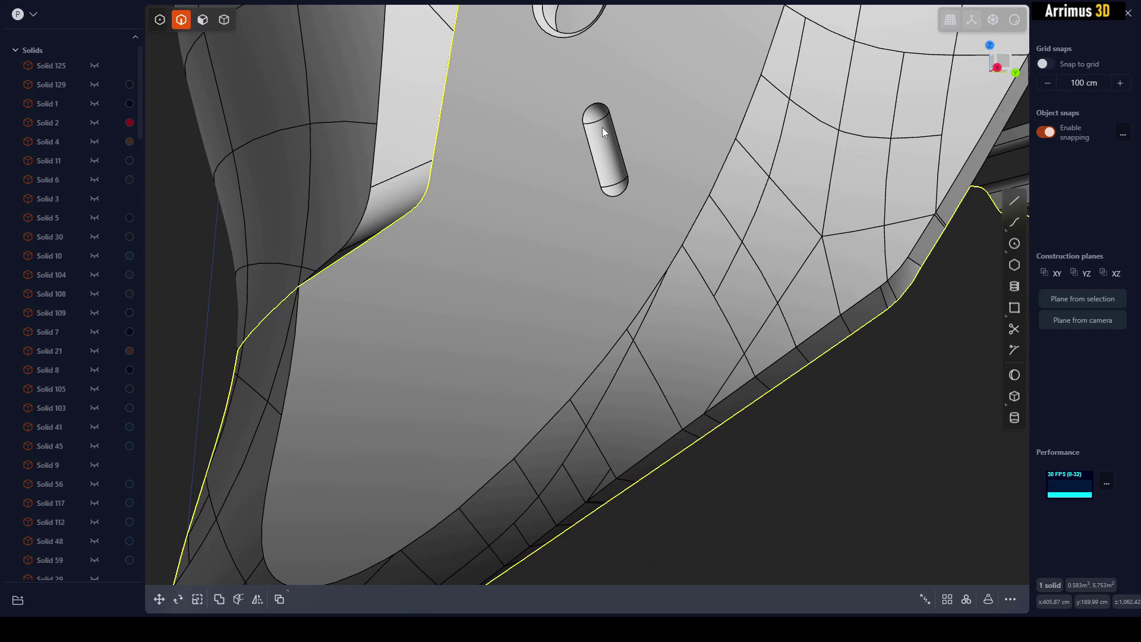
pyautogui.press('3')
pyautogui.click(591, 115)
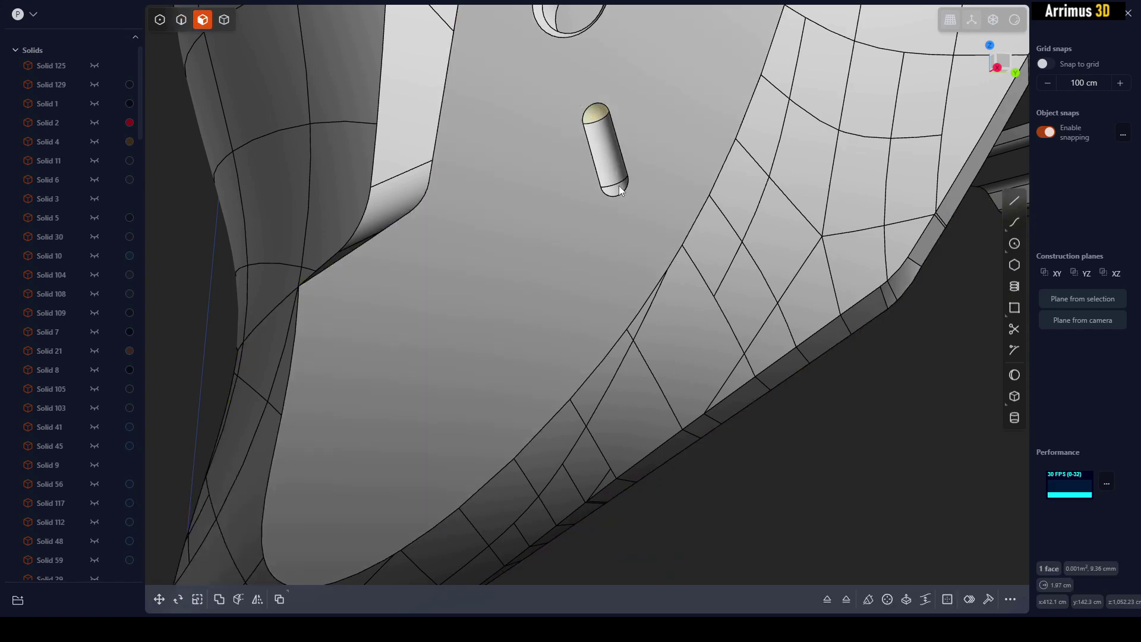
pyautogui.moveTo(619, 185); pyautogui.dragTo(625, 189, button='middle')
pyautogui.scroll(3, 628, 190)
pyautogui.scroll(2, 645, 247)
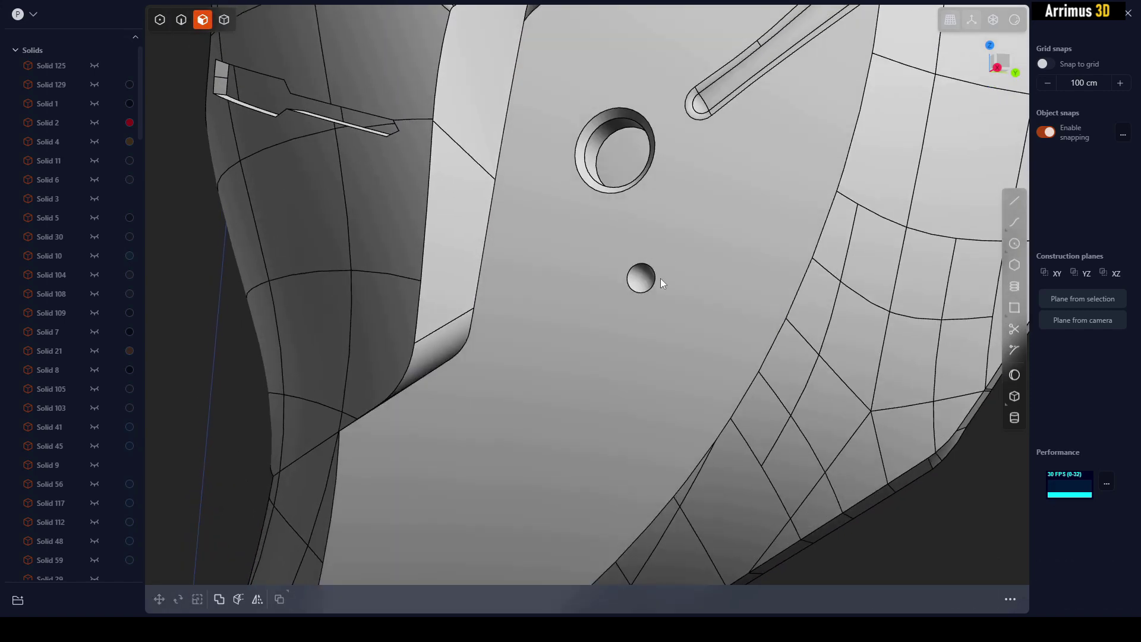
pyautogui.click(654, 278)
pyautogui.press('s')
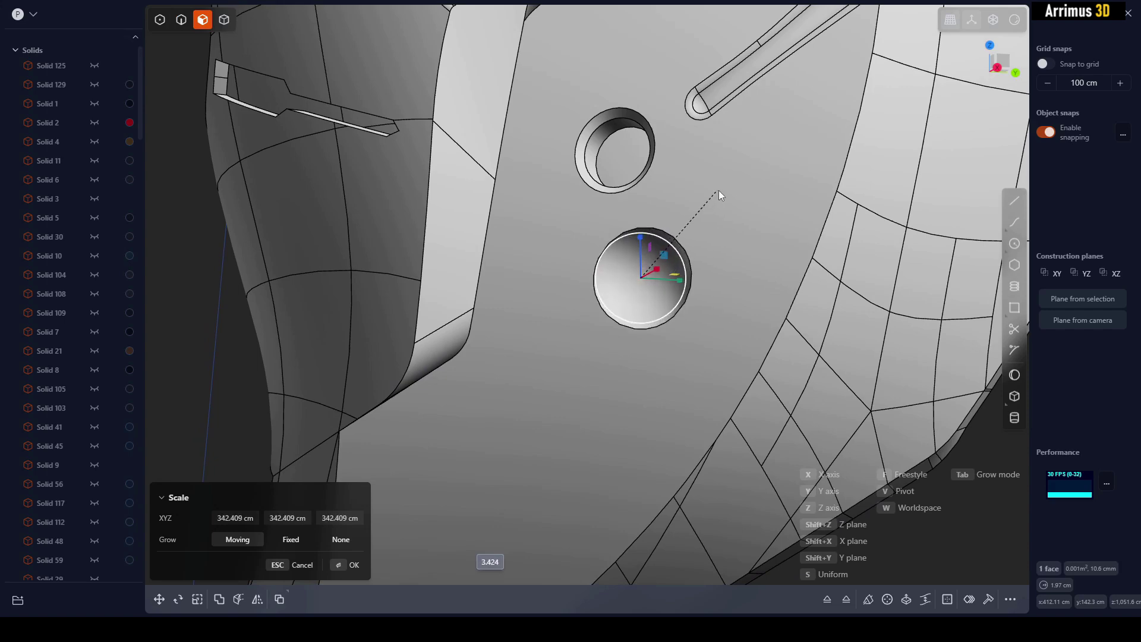
pyautogui.moveTo(718, 190); pyautogui.dragTo(744, 160)
pyautogui.click(743, 160)
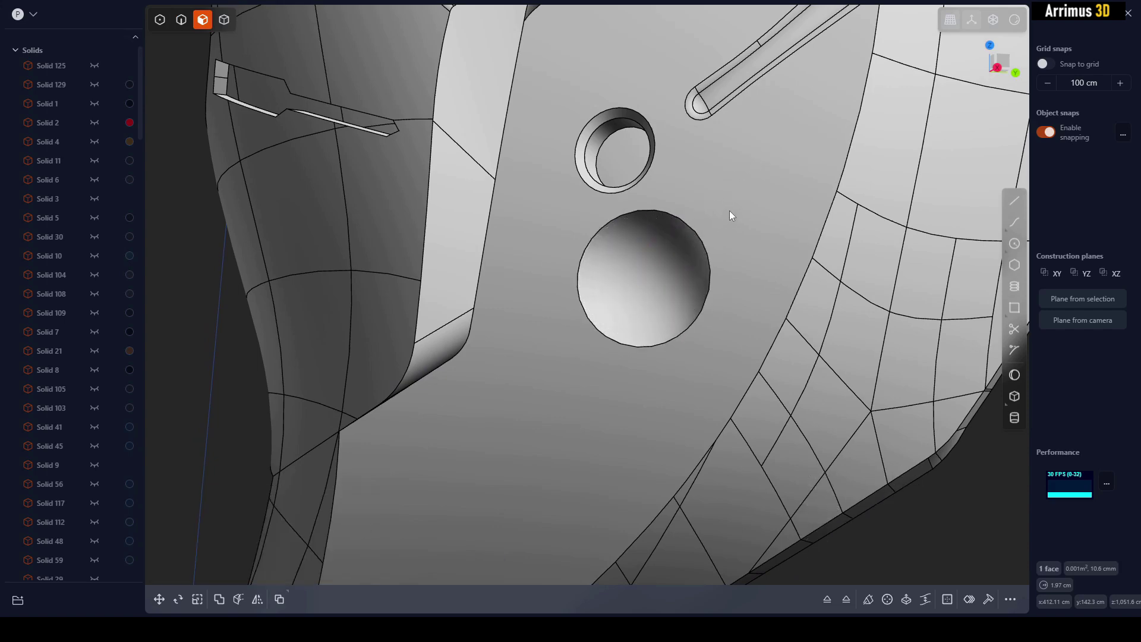
# Move the disc to a new spot and enlarge its face further.
pyautogui.click(684, 196)
pyautogui.press('g')
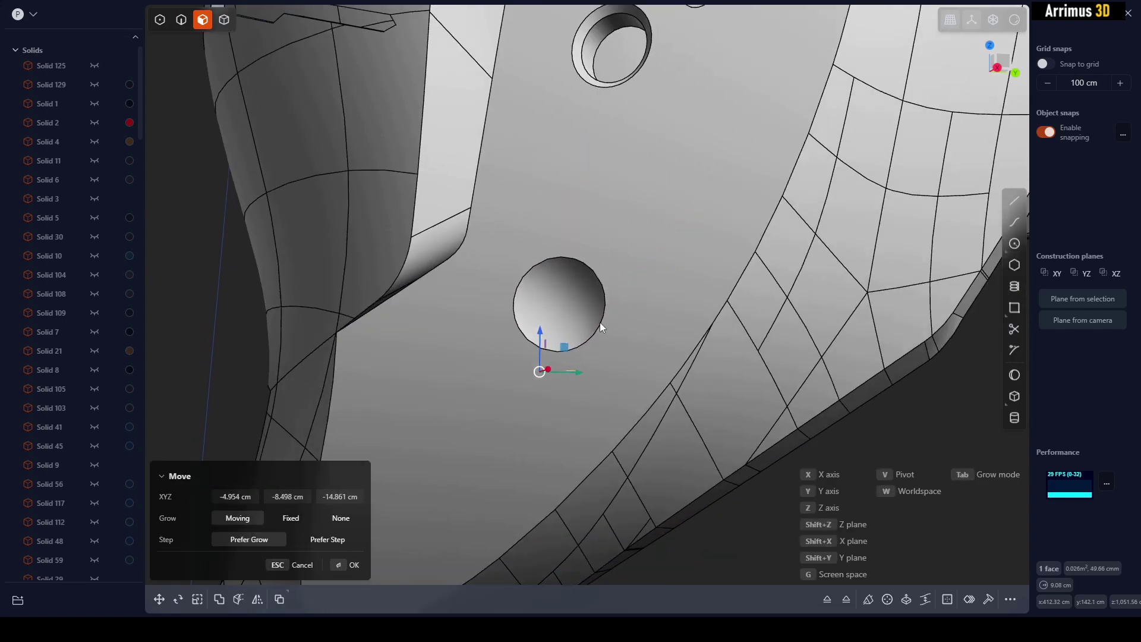
pyautogui.click(634, 246)
pyautogui.press('o')
pyautogui.moveTo(645, 221); pyautogui.dragTo(718, 217, button='middle')
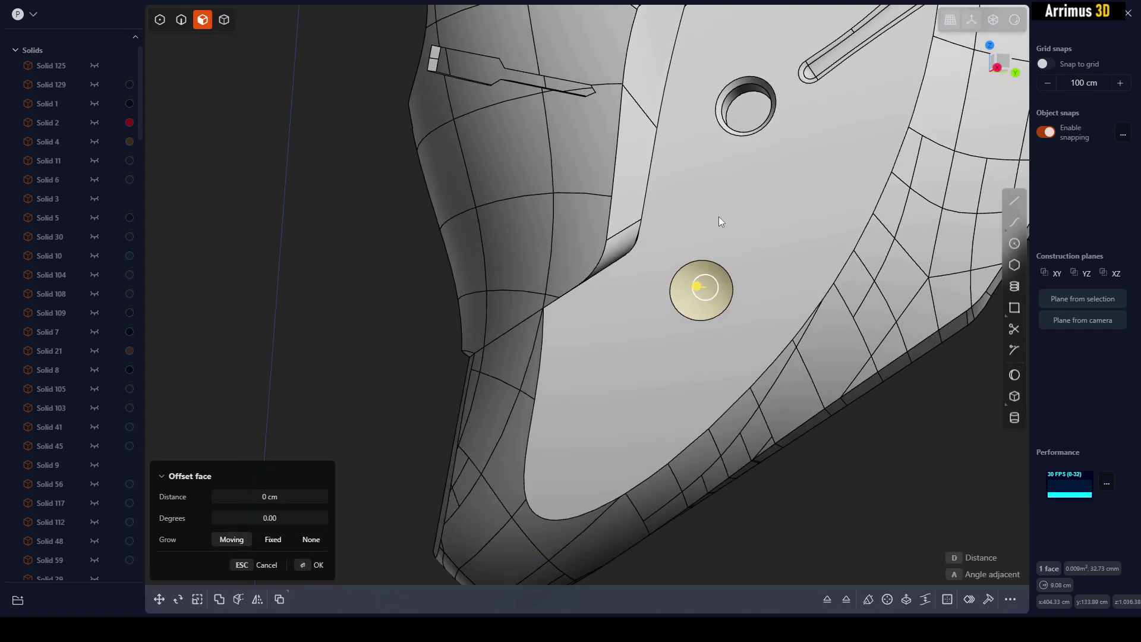
pyautogui.press('s')
pyautogui.click(771, 189)
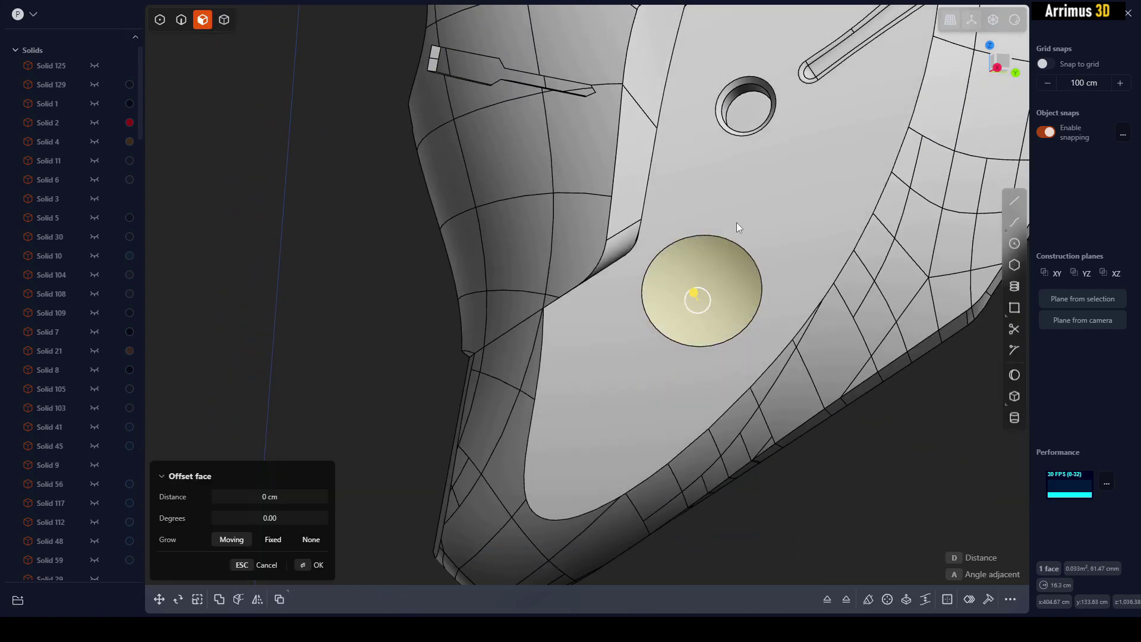
# Place the disc lower on the plate, apply the offset and fillet its rim.
pyautogui.press('g')
pyautogui.click(665, 322)
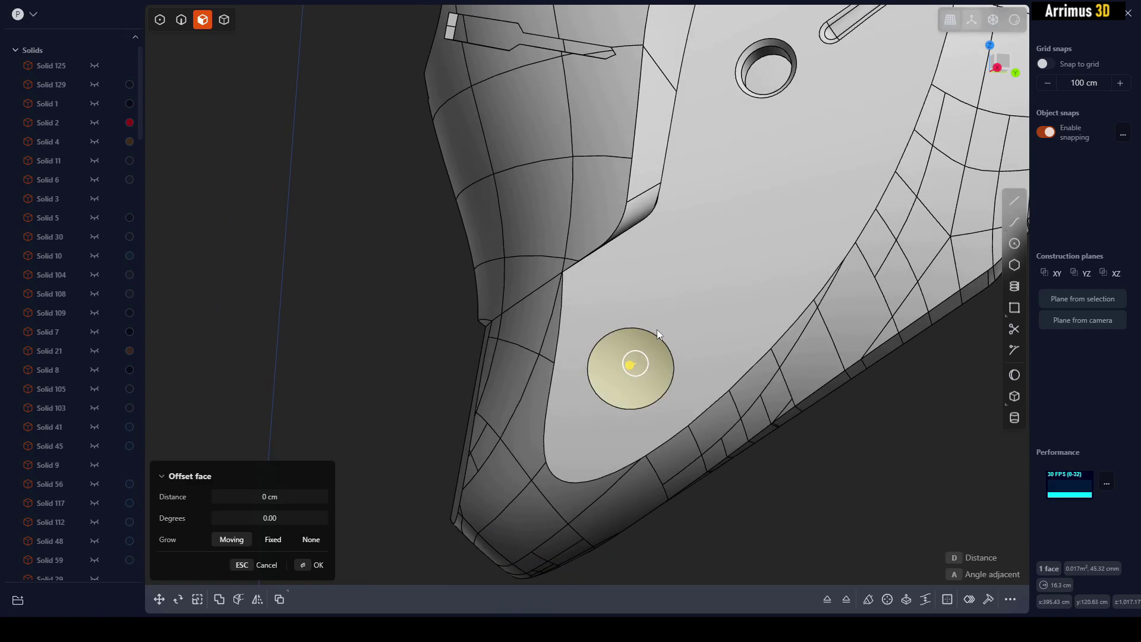
pyautogui.click(660, 329)
pyautogui.press('f')
pyautogui.click(666, 326)
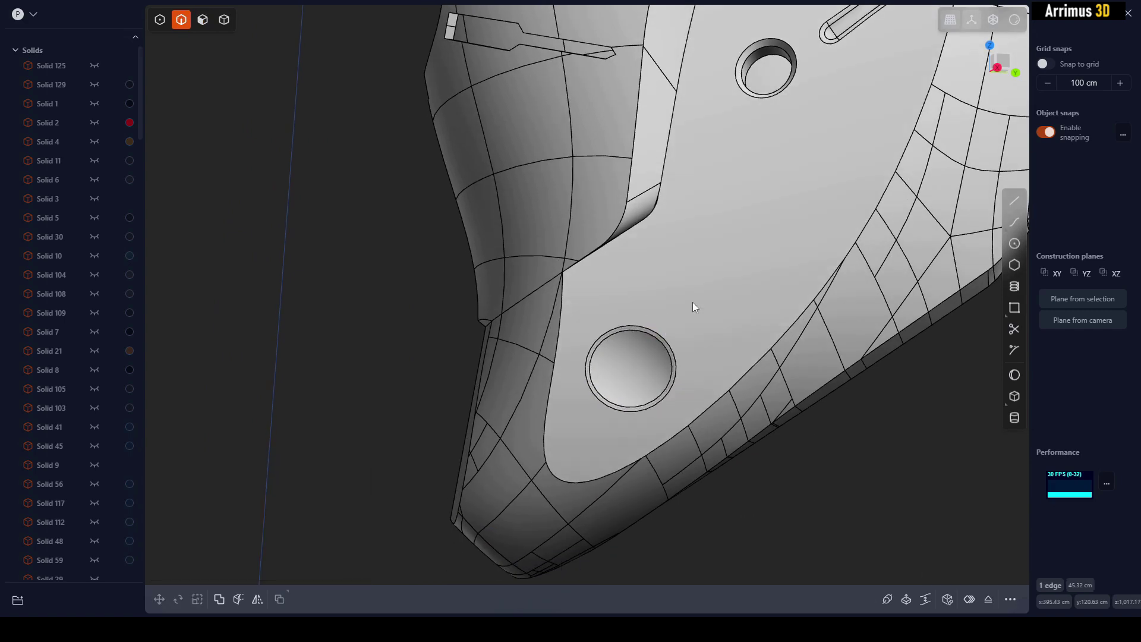
# Extrude the disc face inward into a shallow recessed hole.
pyautogui.moveTo(694, 308); pyautogui.dragTo(700, 270, button='middle')
pyautogui.press('3')
pyautogui.click(674, 274)
pyautogui.press('e')
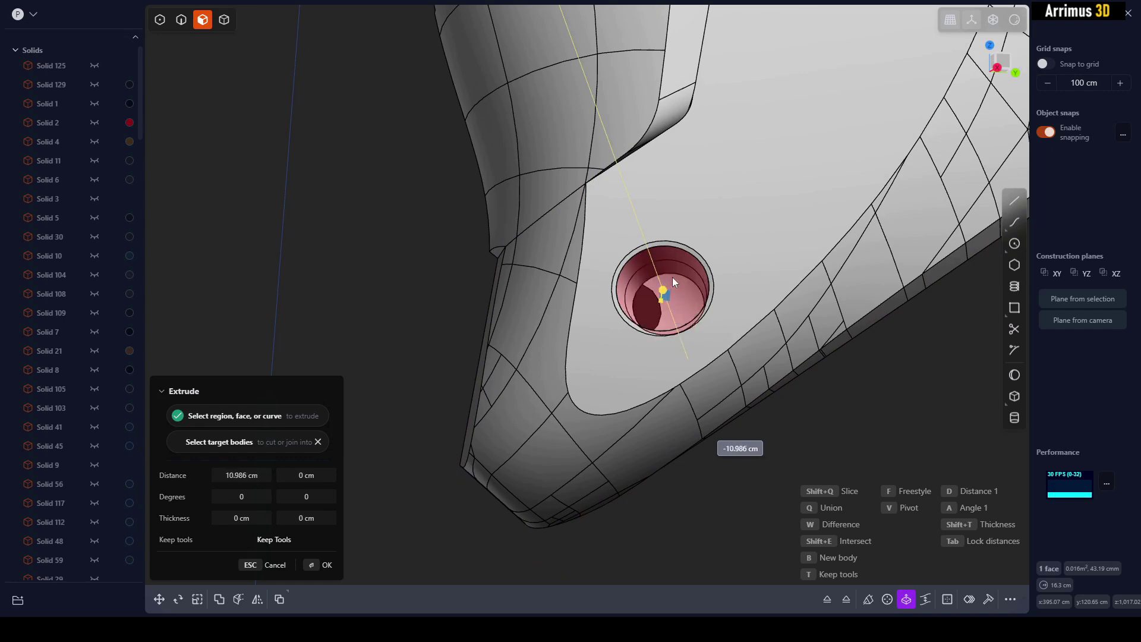
pyautogui.click(683, 267)
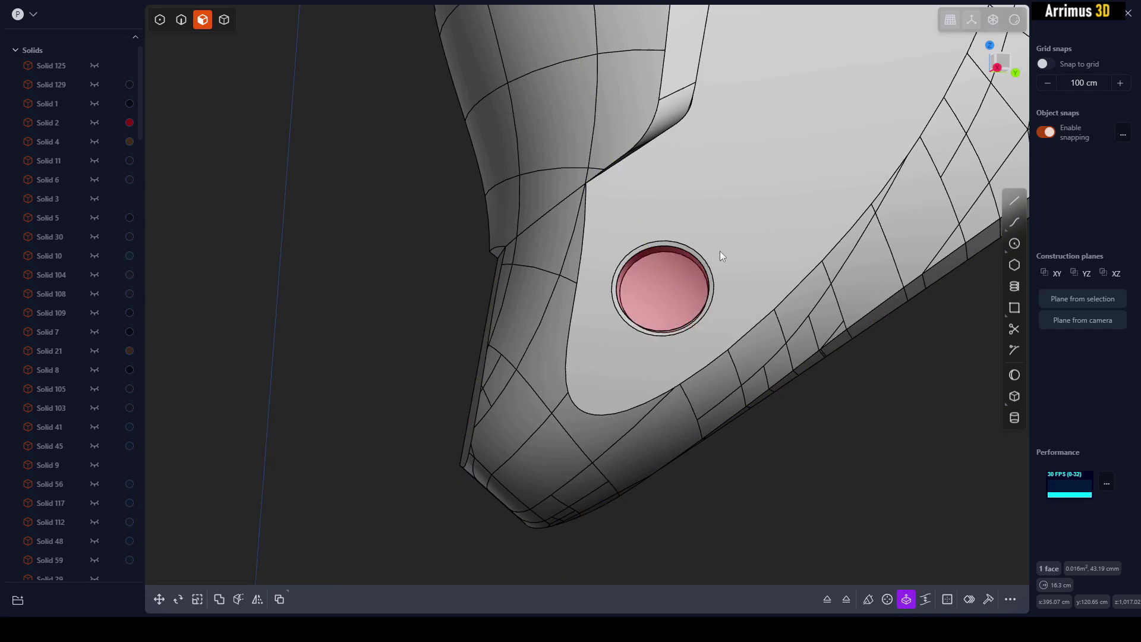
# Fillet the hole's outer rim edge and begin on the inner rim edge.
pyautogui.moveTo(721, 256); pyautogui.dragTo(743, 207, button='middle')
pyautogui.press('2')
pyautogui.click(780, 139)
pyautogui.press('f')
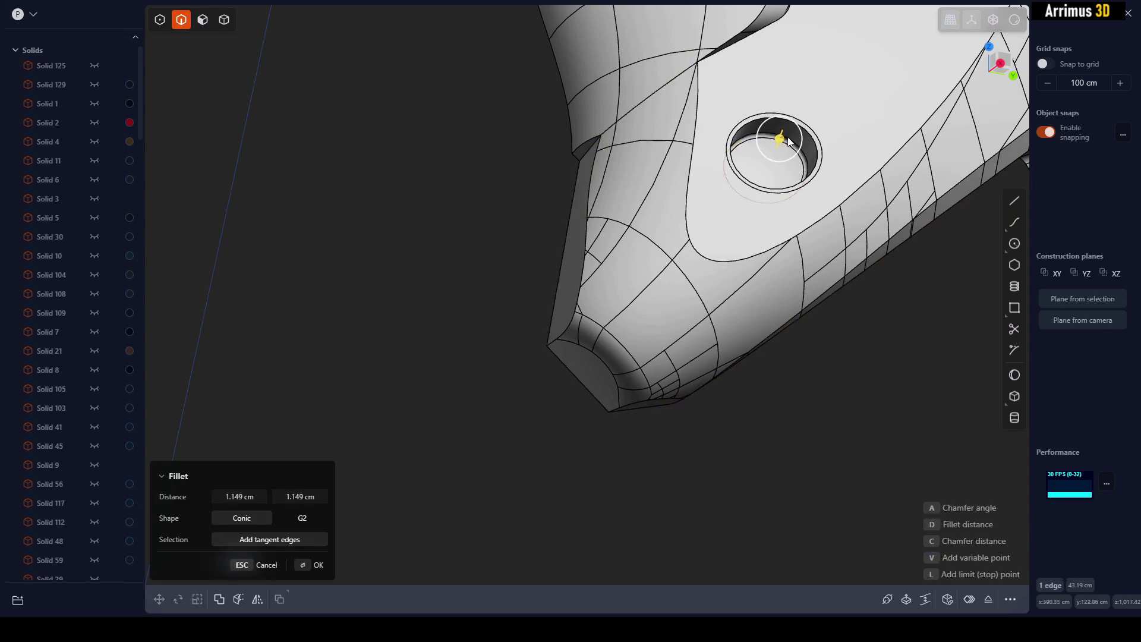
pyautogui.press('Return')
pyautogui.scroll(3, 797, 144)
pyautogui.scroll(3, 749, 197)
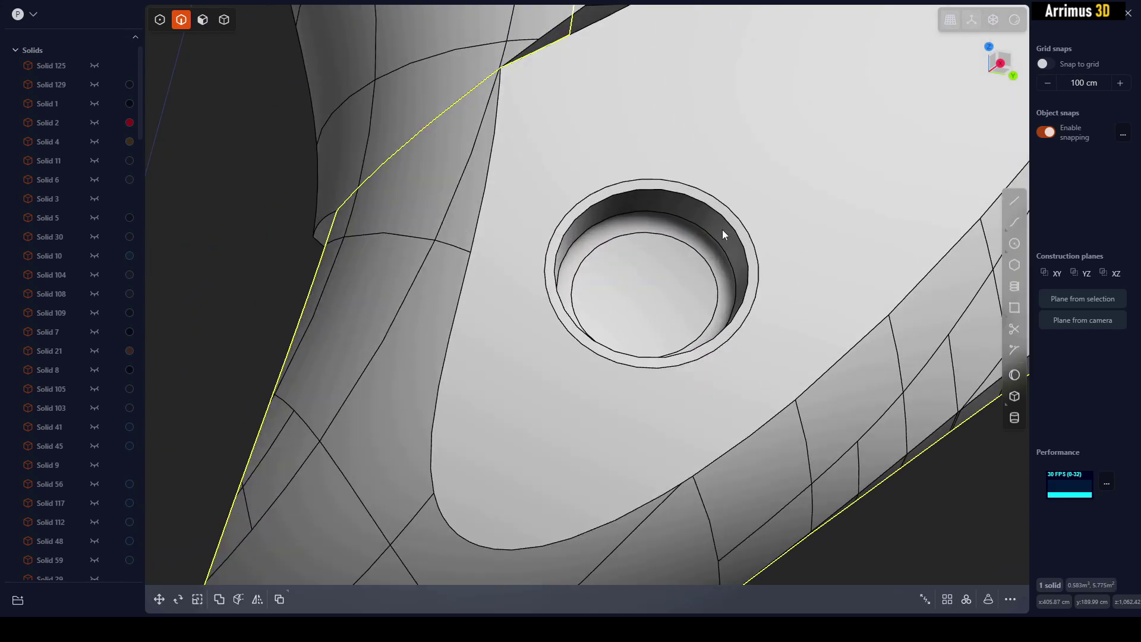
pyautogui.press('f')
pyautogui.click(725, 211)
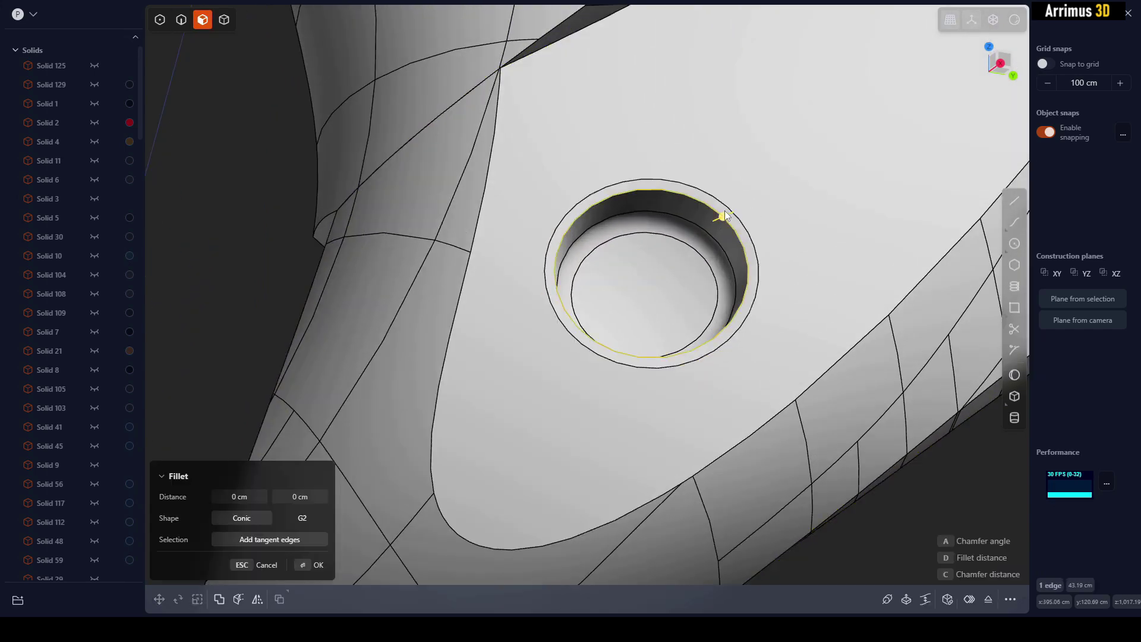
pyautogui.press('Escape')
# Round the hole's rim edges by about 0.216 cm.
pyautogui.moveTo(747, 243); pyautogui.dragTo(714, 229)
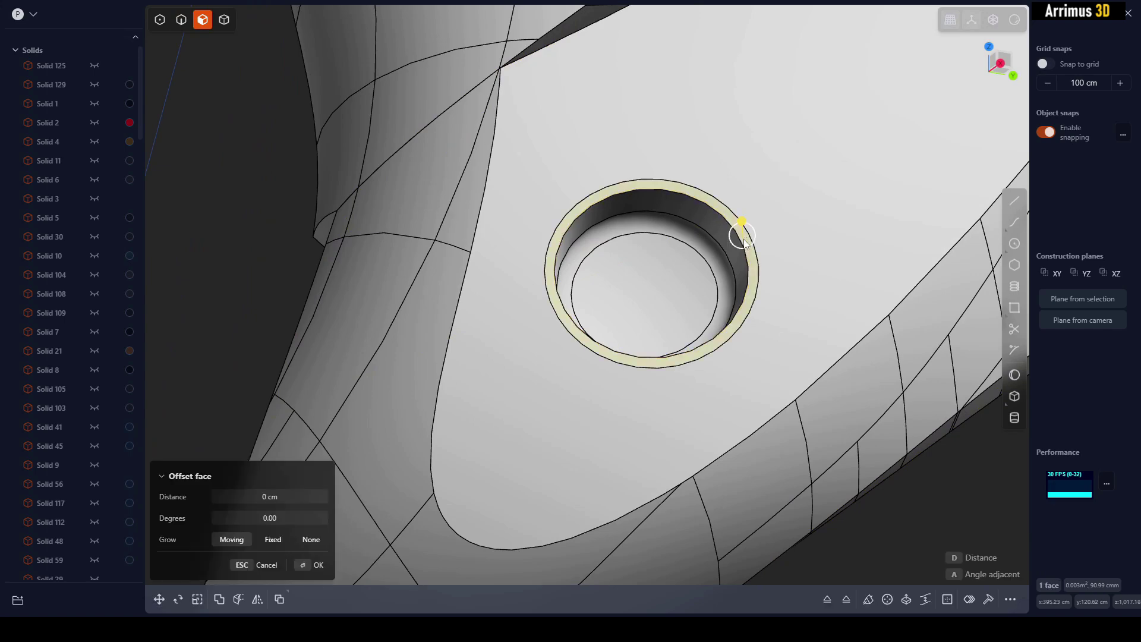
pyautogui.scroll(5, 714, 230)
pyautogui.click(748, 211)
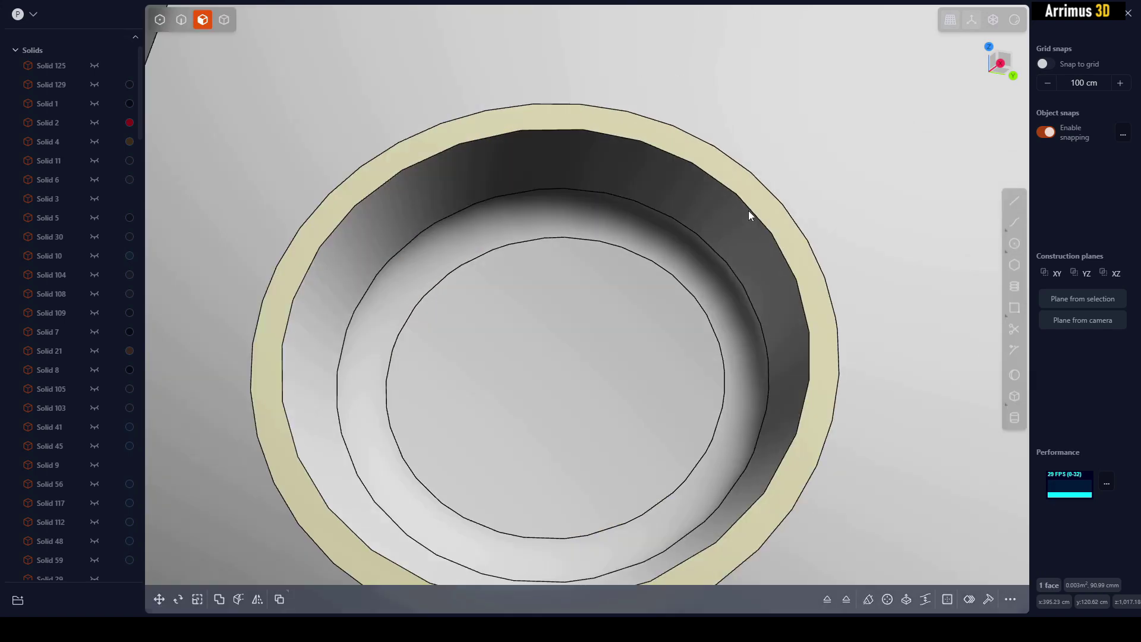
pyautogui.click(772, 200)
pyautogui.moveTo(761, 221); pyautogui.dragTo(758, 220)
pyautogui.press('Return')
pyautogui.scroll(-5, 803, 196)
pyautogui.moveTo(805, 194)
pyautogui.mouseDown(button='middle')
pyautogui.moveTo(765, 270)
pyautogui.moveTo(769, 225)
pyautogui.moveTo(755, 247)
pyautogui.moveTo(771, 276)
pyautogui.mouseUp(button='middle')
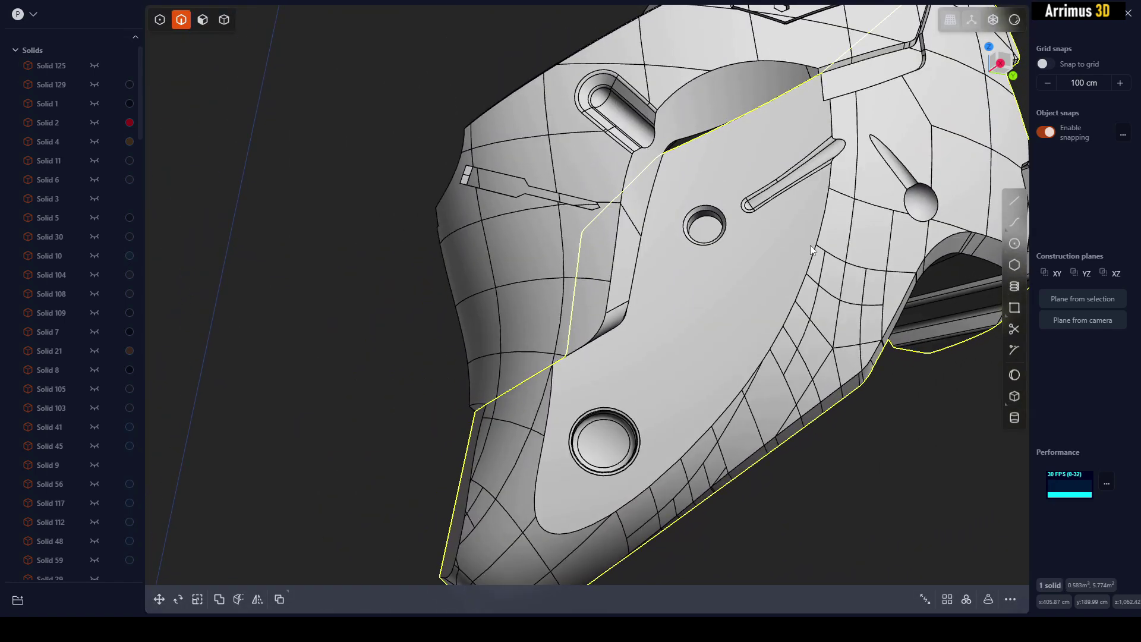
# Fillet the long slot's outer edge.
pyautogui.click(822, 232)
pyautogui.press('f')
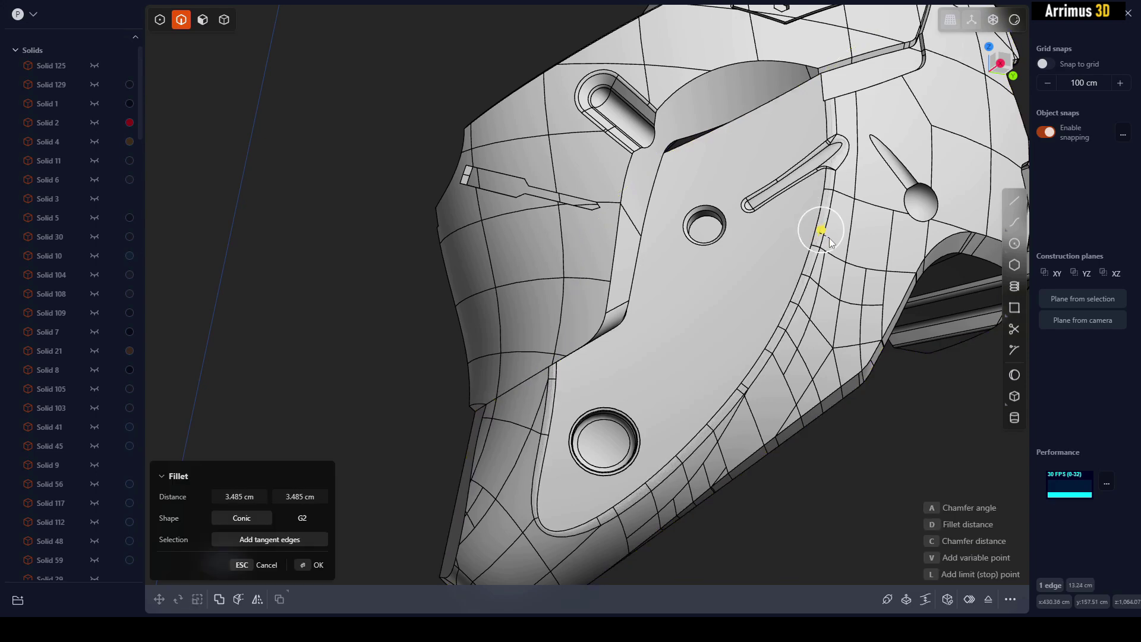
pyautogui.press('Return')
pyautogui.scroll(-5, 850, 241)
# Round the edge around the spike's ball base with a 2.103 cm fillet.
pyautogui.moveTo(848, 250)
pyautogui.mouseDown(button='middle')
pyautogui.moveTo(726, 281)
pyautogui.moveTo(745, 321)
pyautogui.moveTo(702, 307)
pyautogui.mouseUp(button='middle')
pyautogui.scroll(3, 791, 350)
pyautogui.scroll(2, 763, 332)
pyautogui.click(748, 335)
pyautogui.press('f')
pyautogui.scroll(2, 702, 308)
pyautogui.moveTo(706, 297); pyautogui.dragTo(717, 301)
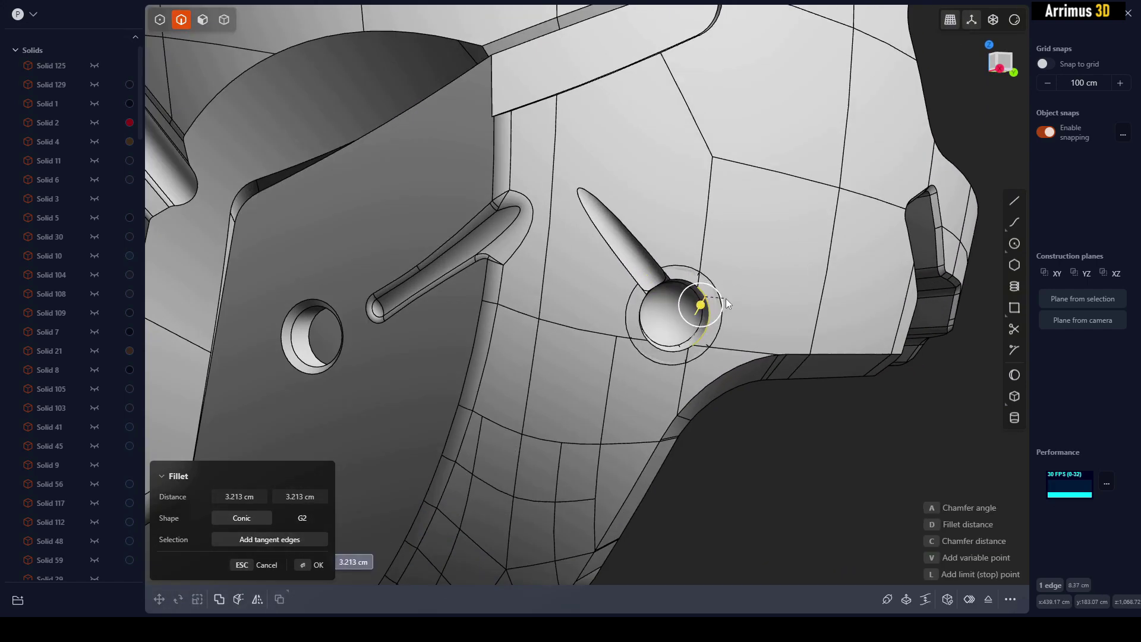
pyautogui.moveTo(726, 304); pyautogui.dragTo(711, 290)
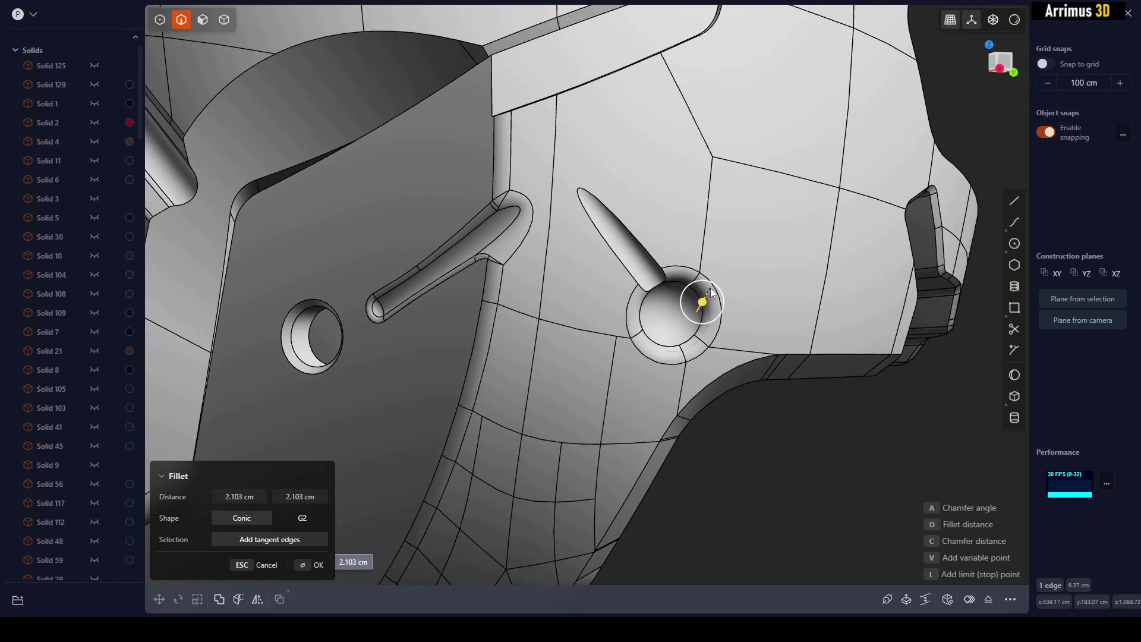
pyautogui.scroll(5, 652, 263)
# Fillet the spike's long edge, then orbit to view the whole helmet.
pyautogui.click(655, 263)
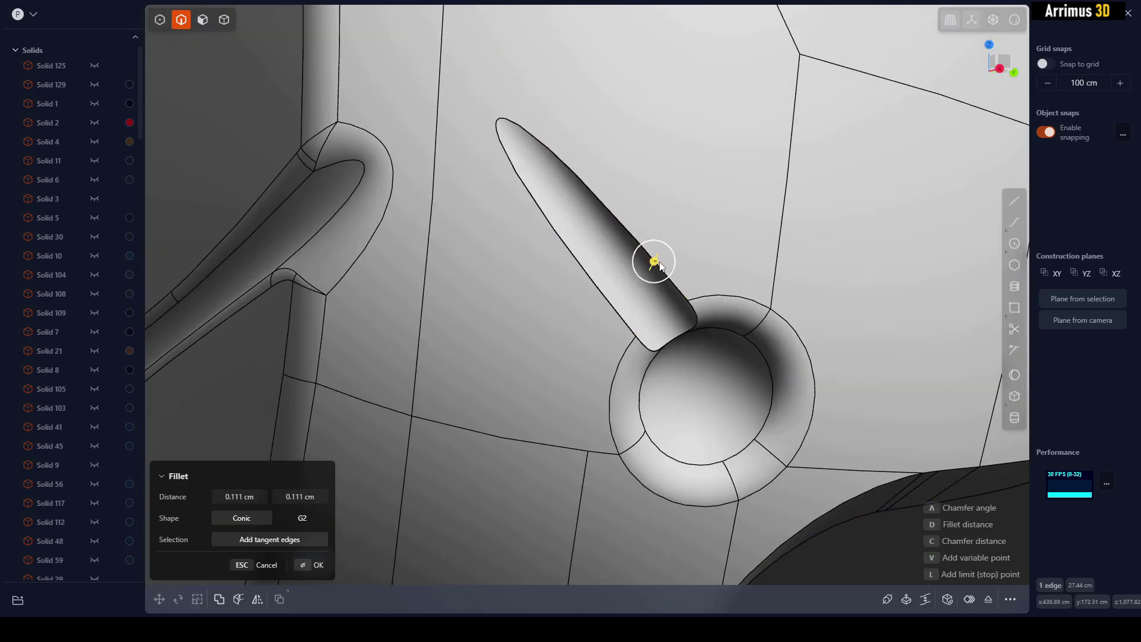
pyautogui.moveTo(655, 263); pyautogui.dragTo(662, 268)
pyautogui.press('Return')
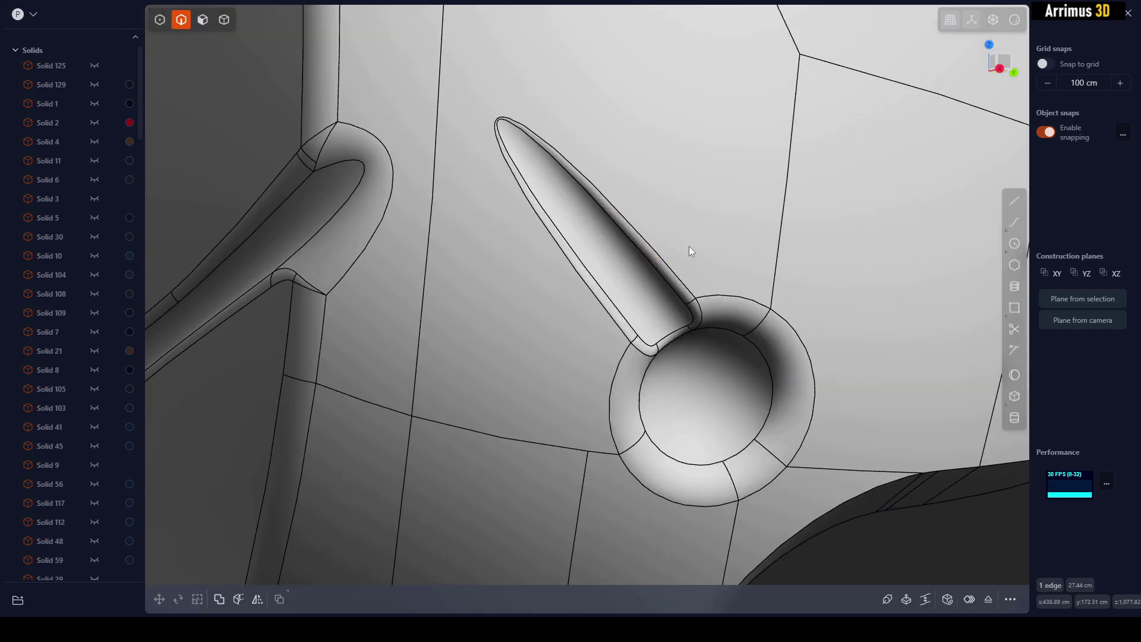
pyautogui.scroll(-5, 690, 247)
pyautogui.moveTo(690, 244); pyautogui.dragTo(774, 437, button='middle')
pyautogui.scroll(2, 795, 431)
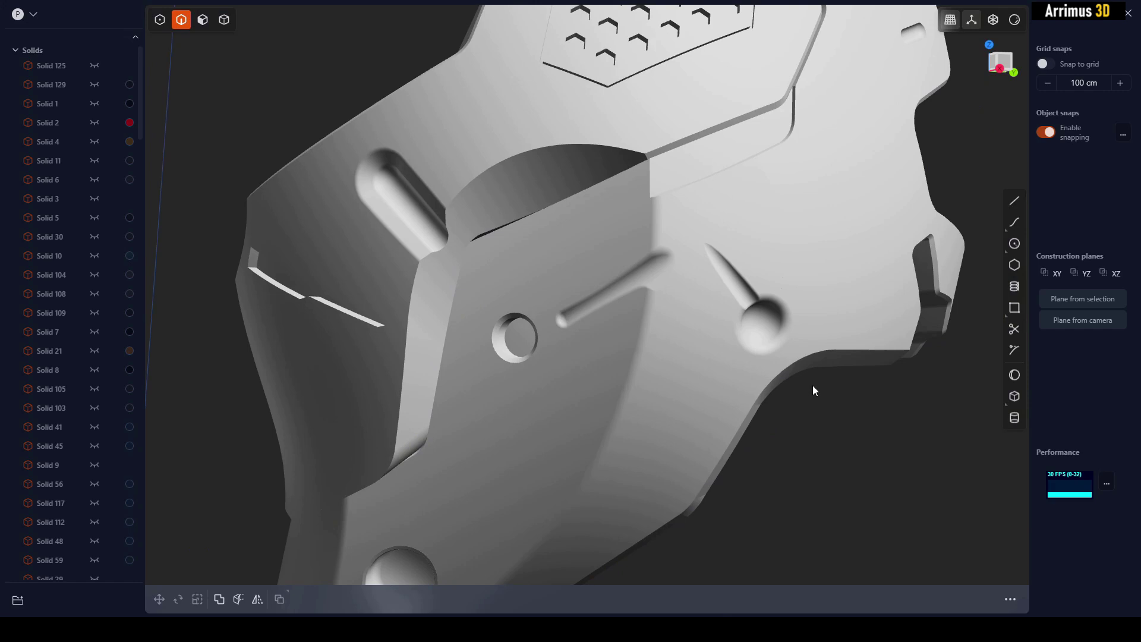
pyautogui.moveTo(815, 385); pyautogui.dragTo(819, 434, button='middle')
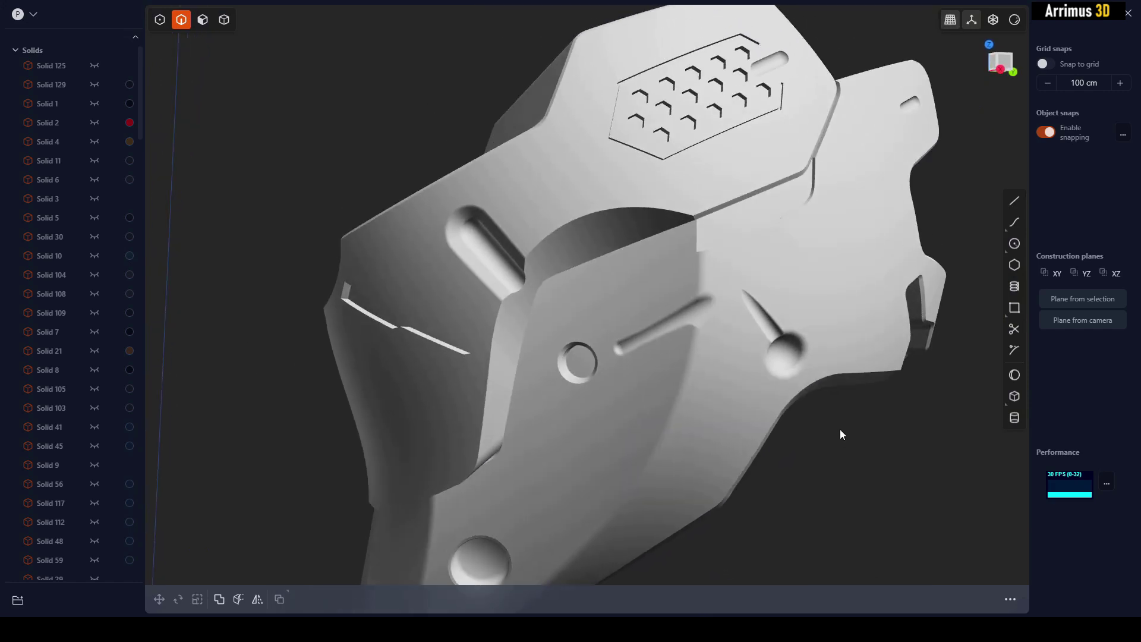